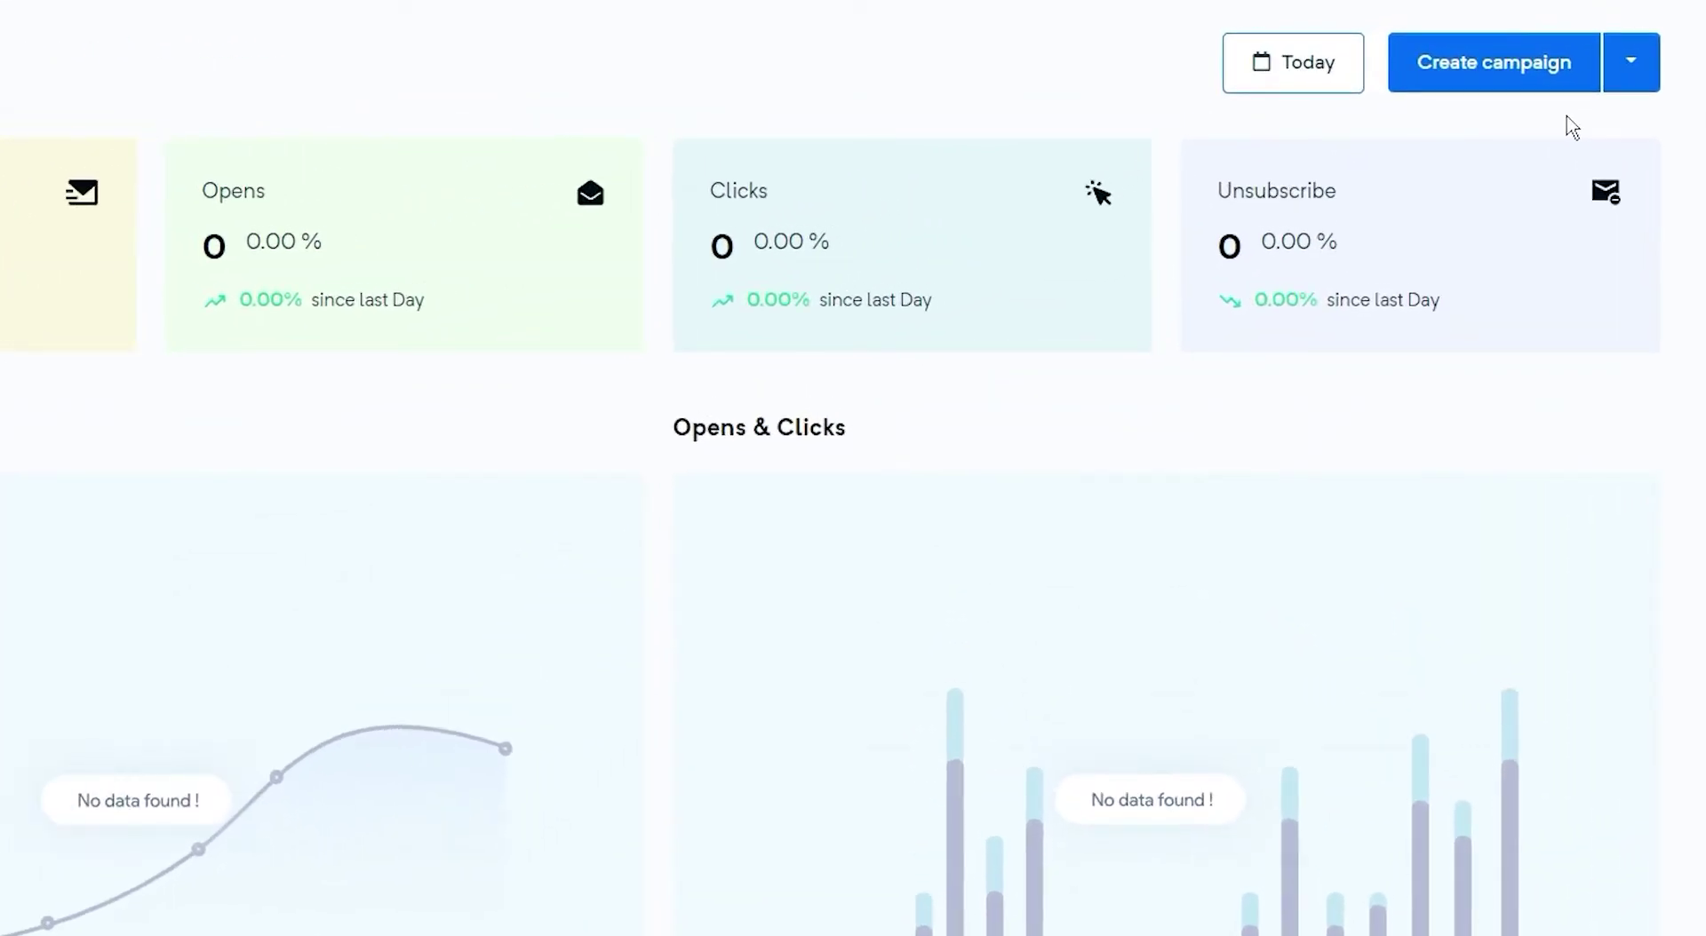
# Step: Create the 'Fitness Newsletter' campaign with subject 'Did you forget to register?', sender 'Fitness Updates' and the existing from address
pyautogui.click(1502, 82)
pyautogui.write('Fitness Newsletter')
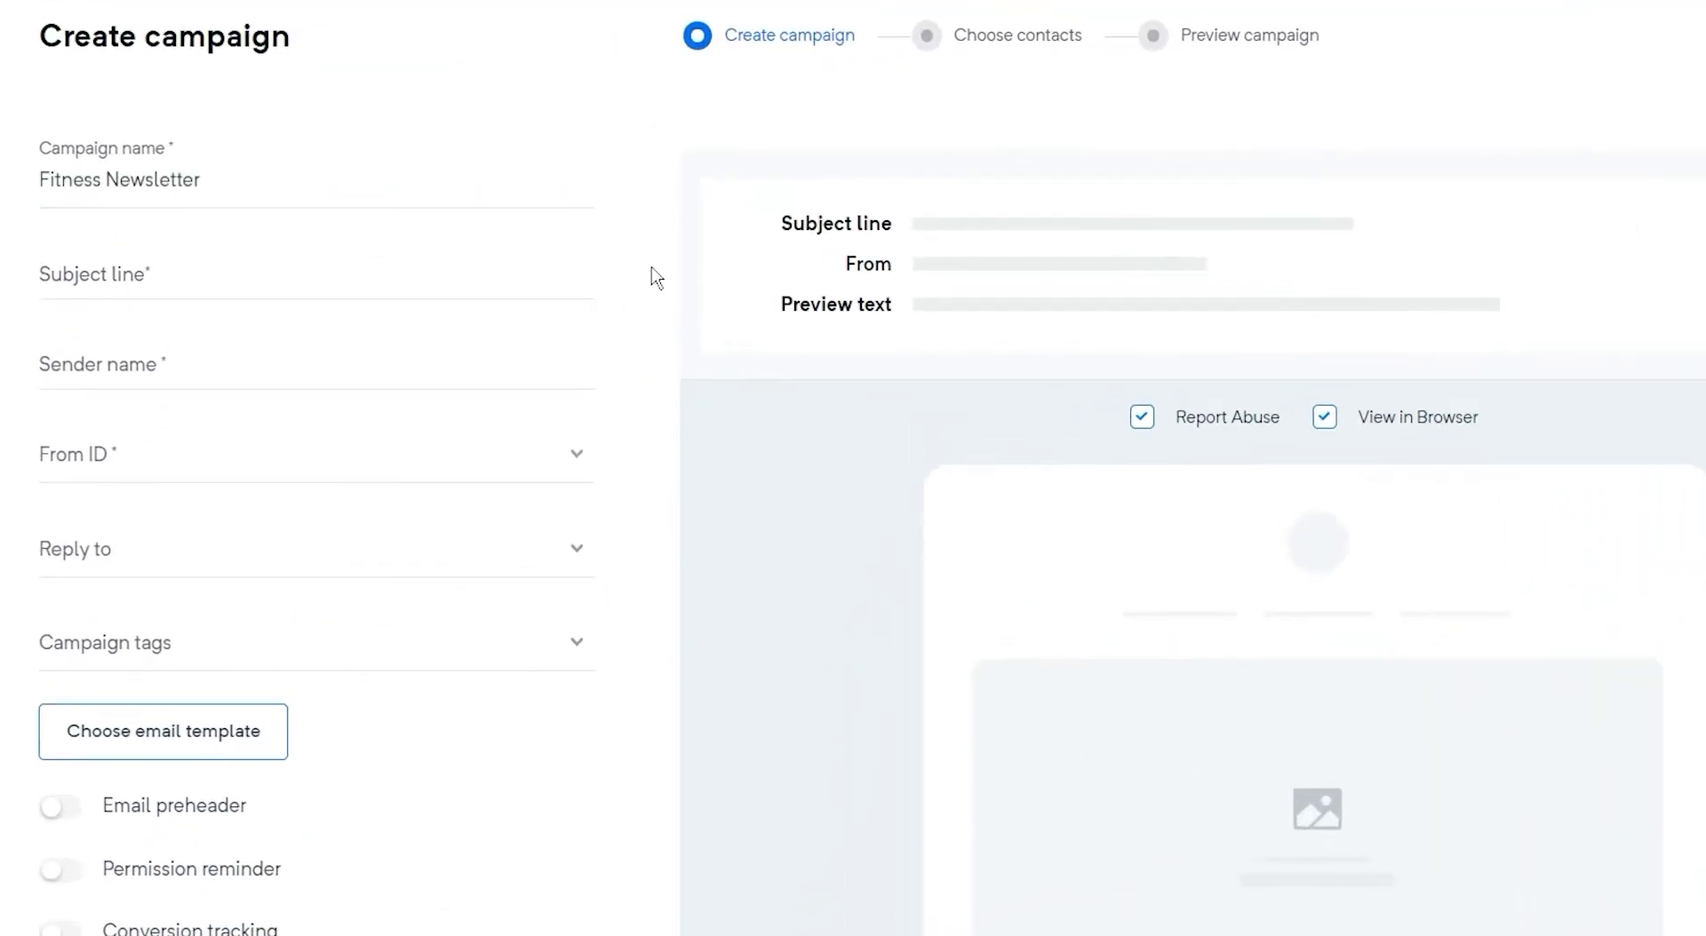
pyautogui.write('Did you forget to register?')
pyautogui.press('Tab')
pyautogui.write('Fitness Updates')
pyautogui.click(577, 454)
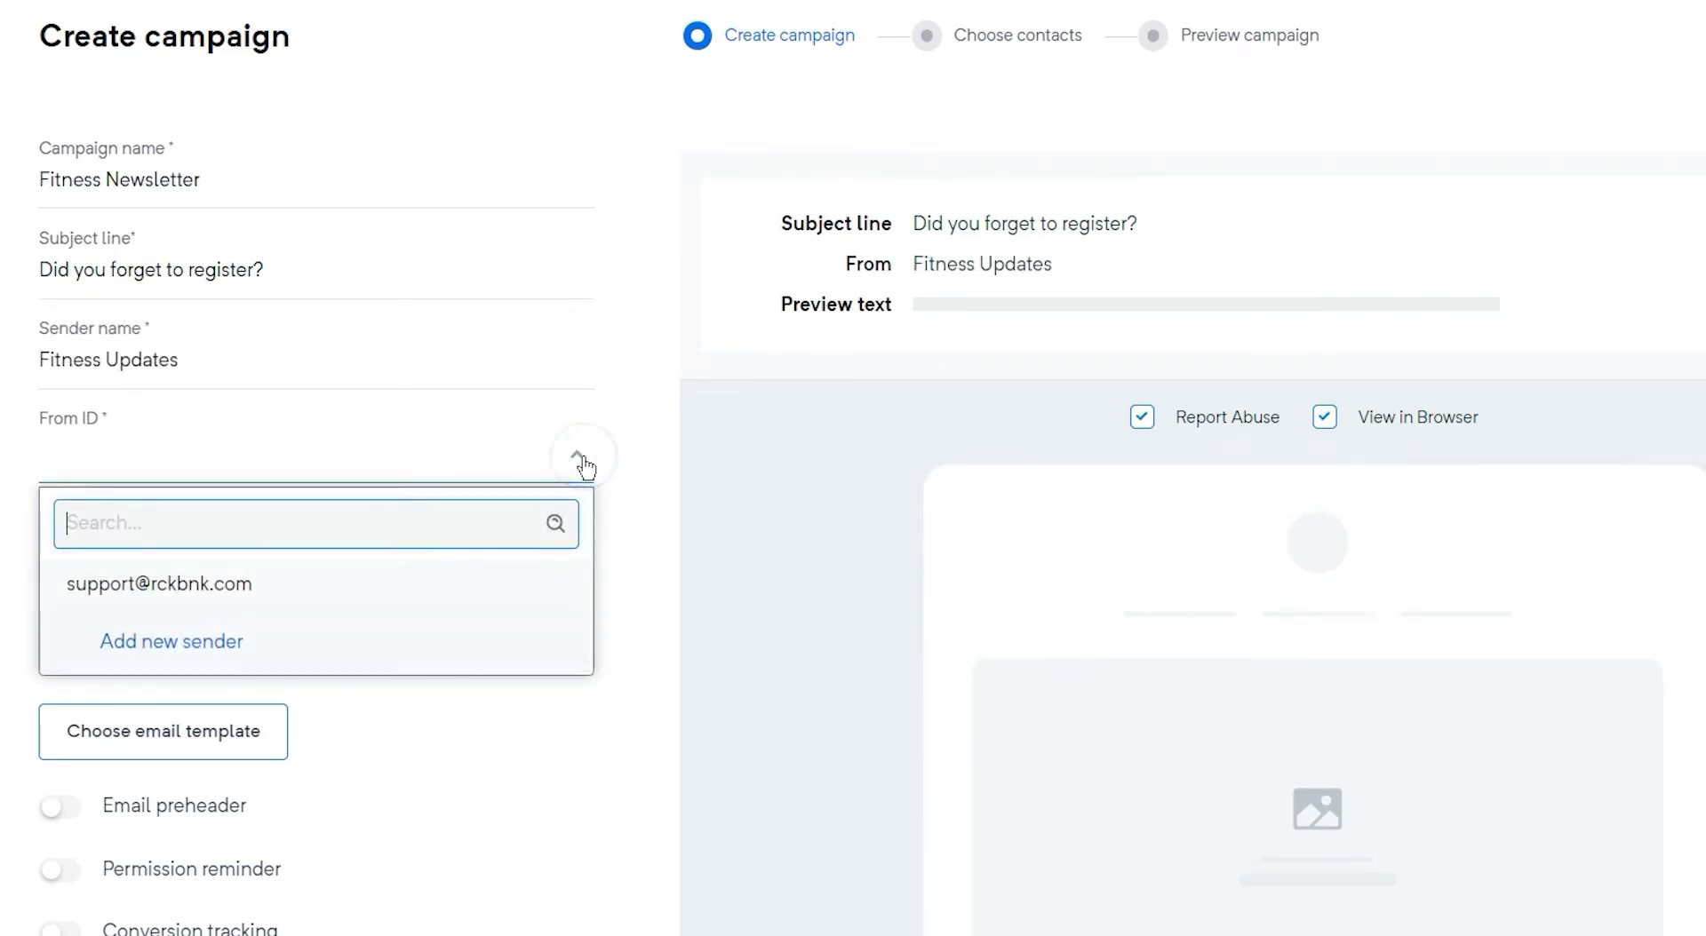
pyautogui.click(559, 586)
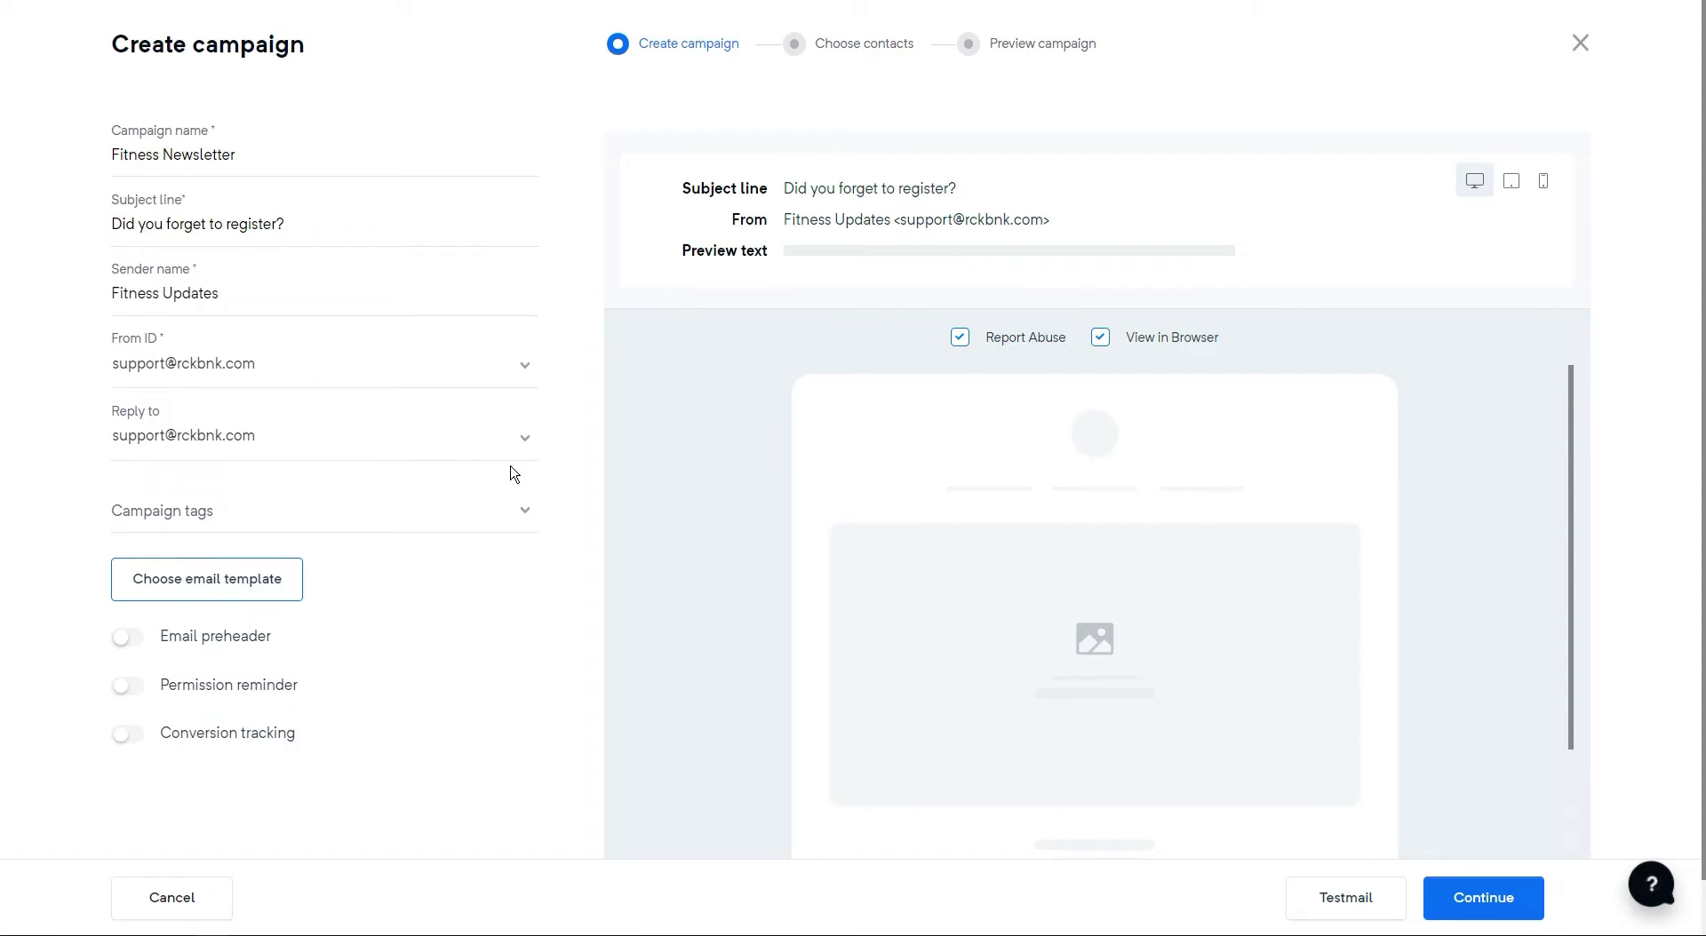
# Step: Compare the template chooser's drag-and-drop and HTML options, then pick a drag-and-drop starter layout
pyautogui.click(296, 578)
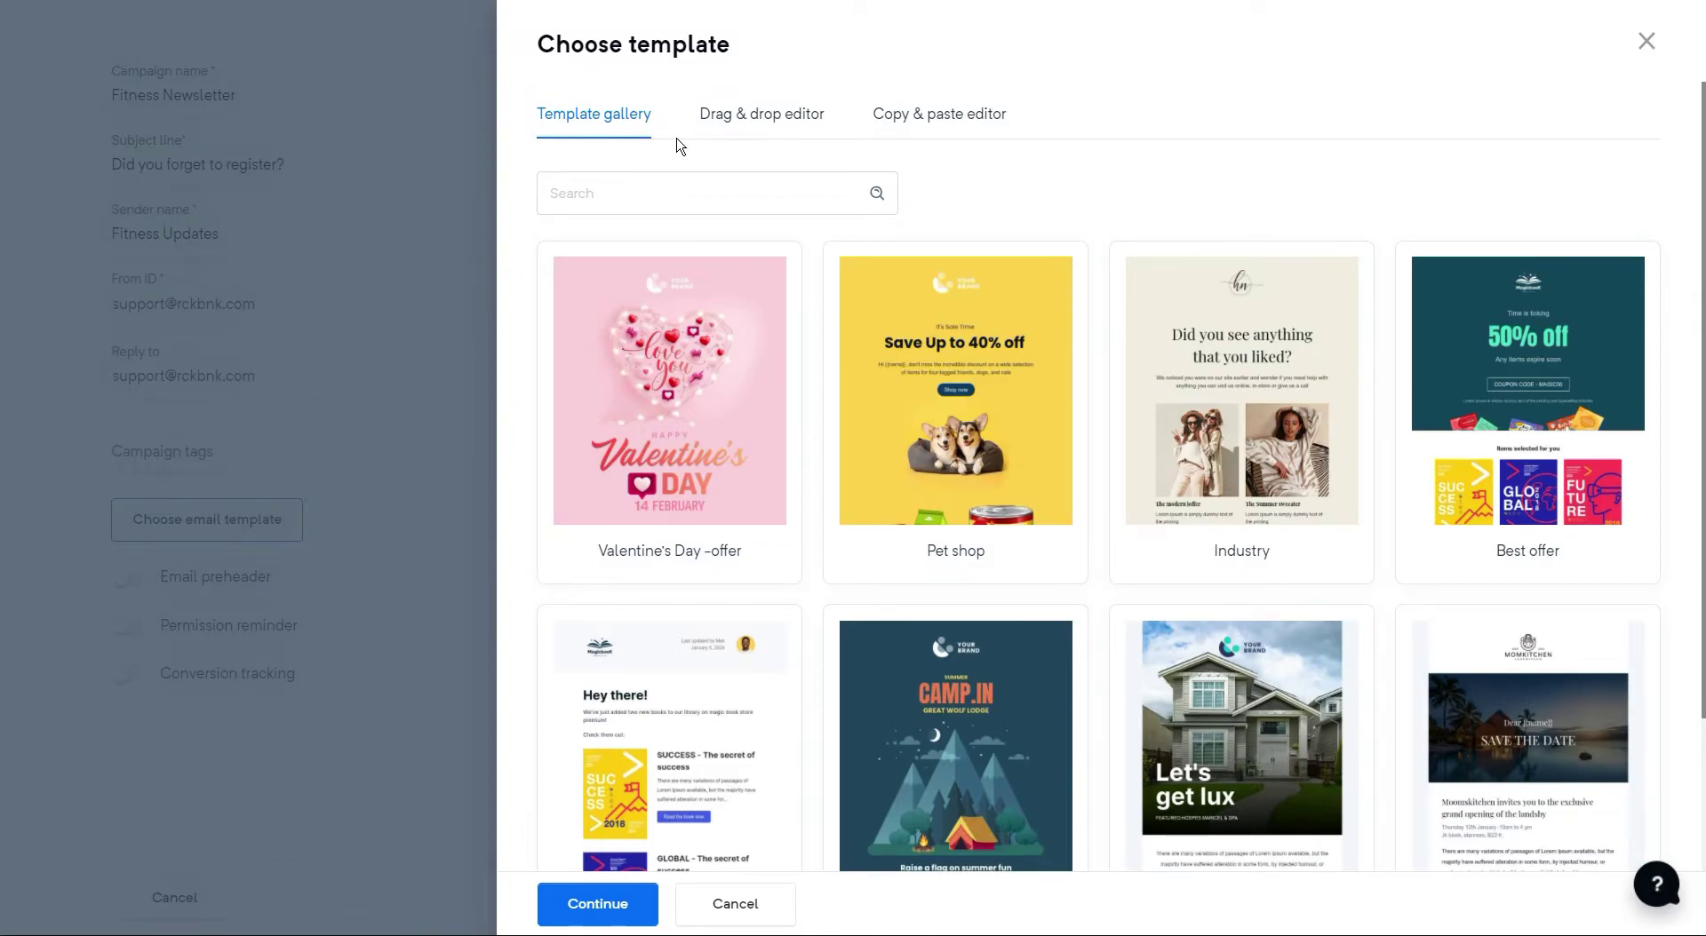
pyautogui.click(751, 137)
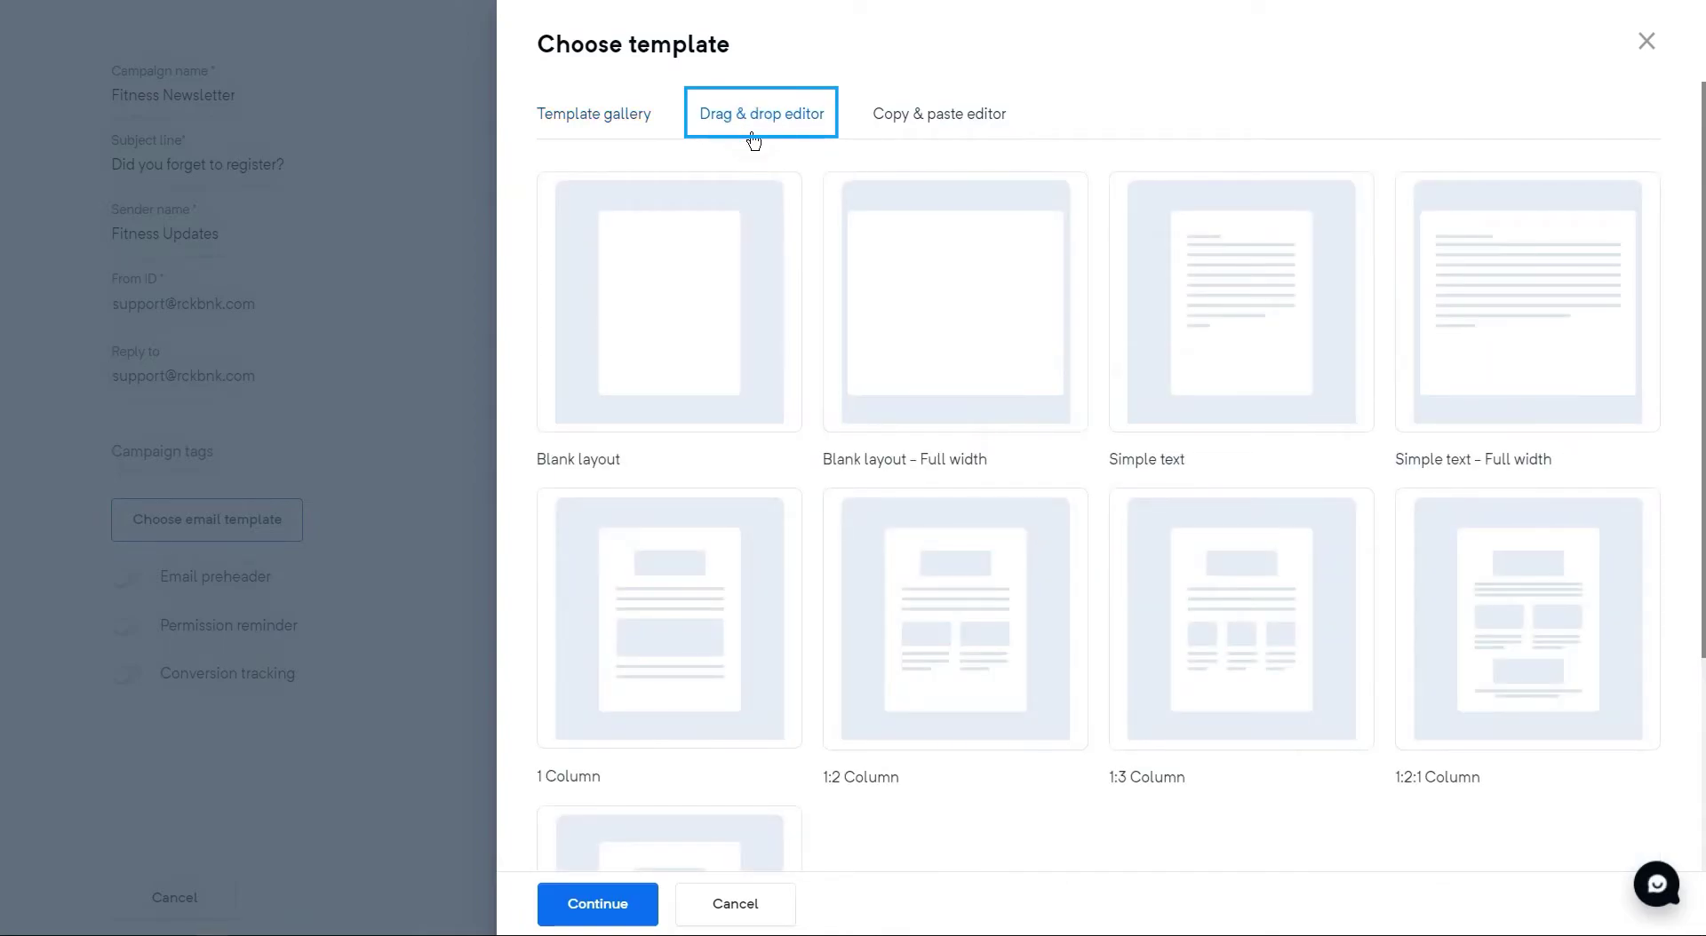
pyautogui.click(926, 133)
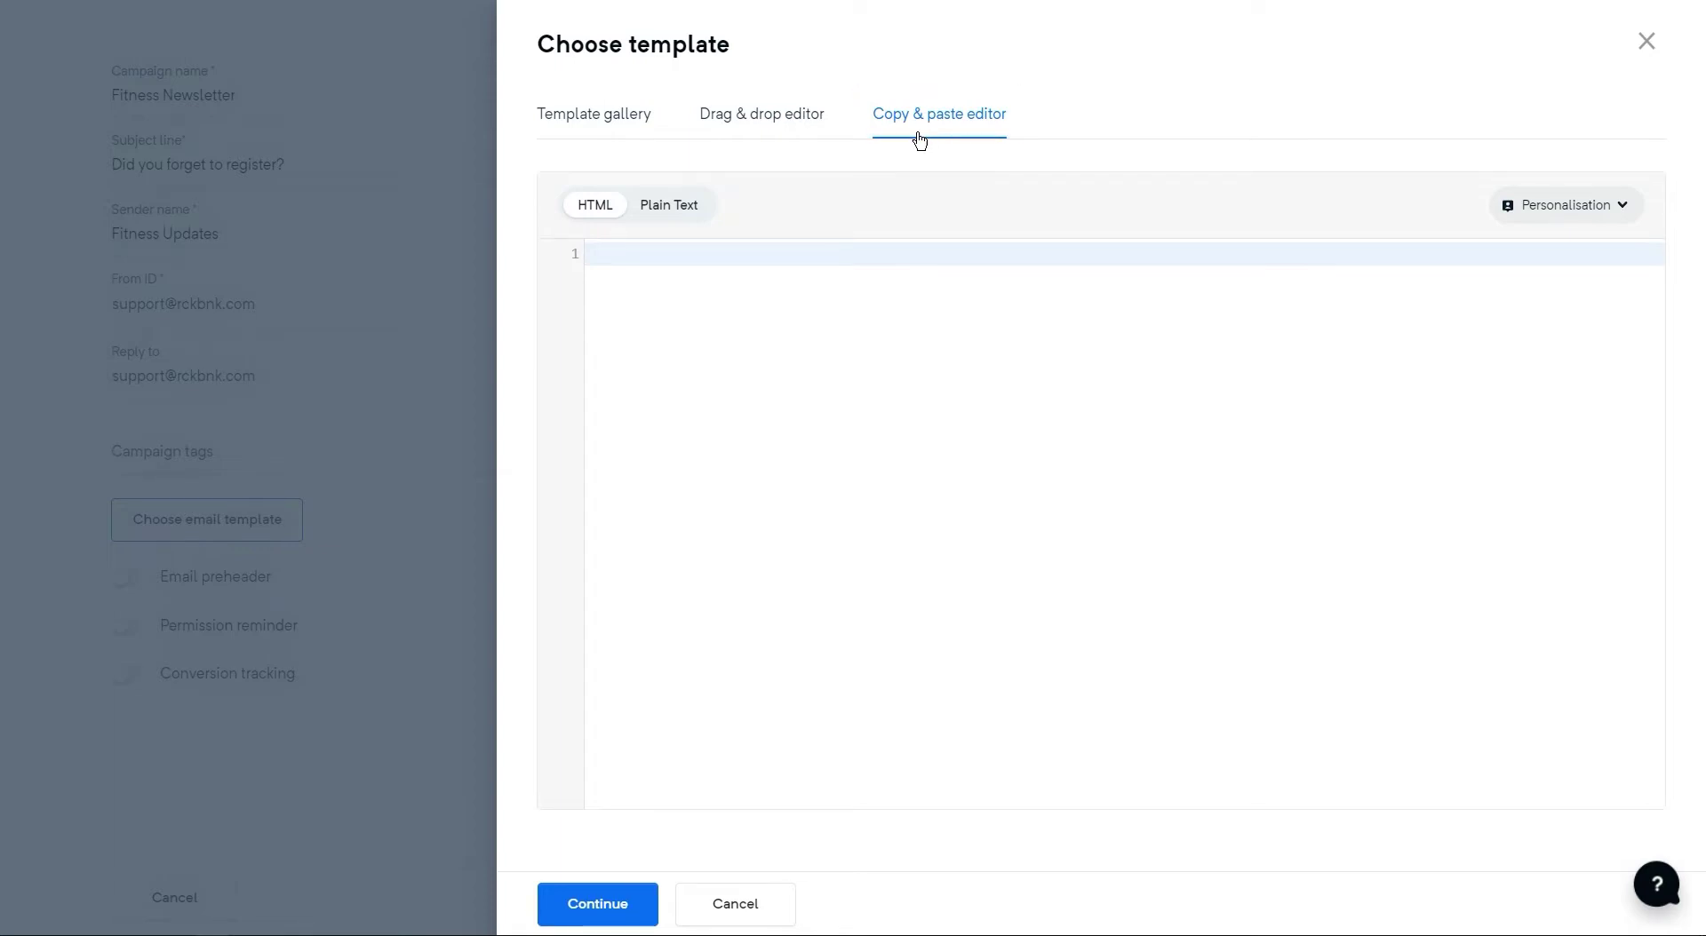
pyautogui.click(769, 142)
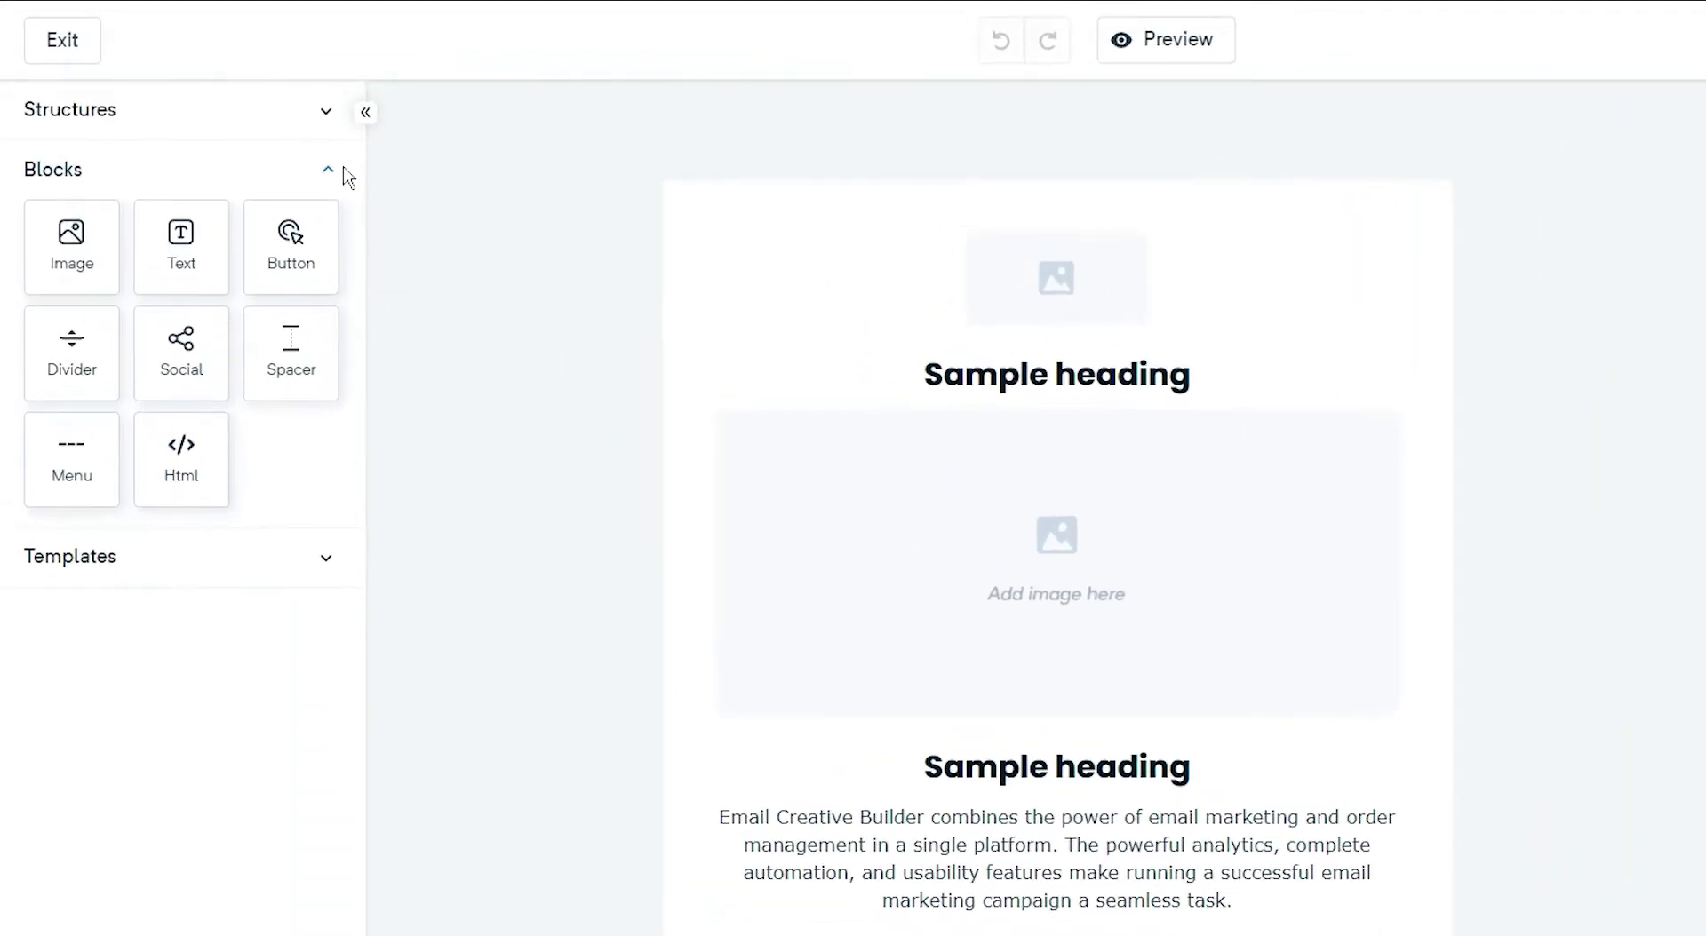
# Step: Expand the Structures, Blocks and Templates sections in the builder's left sidebar
pyautogui.click(327, 111)
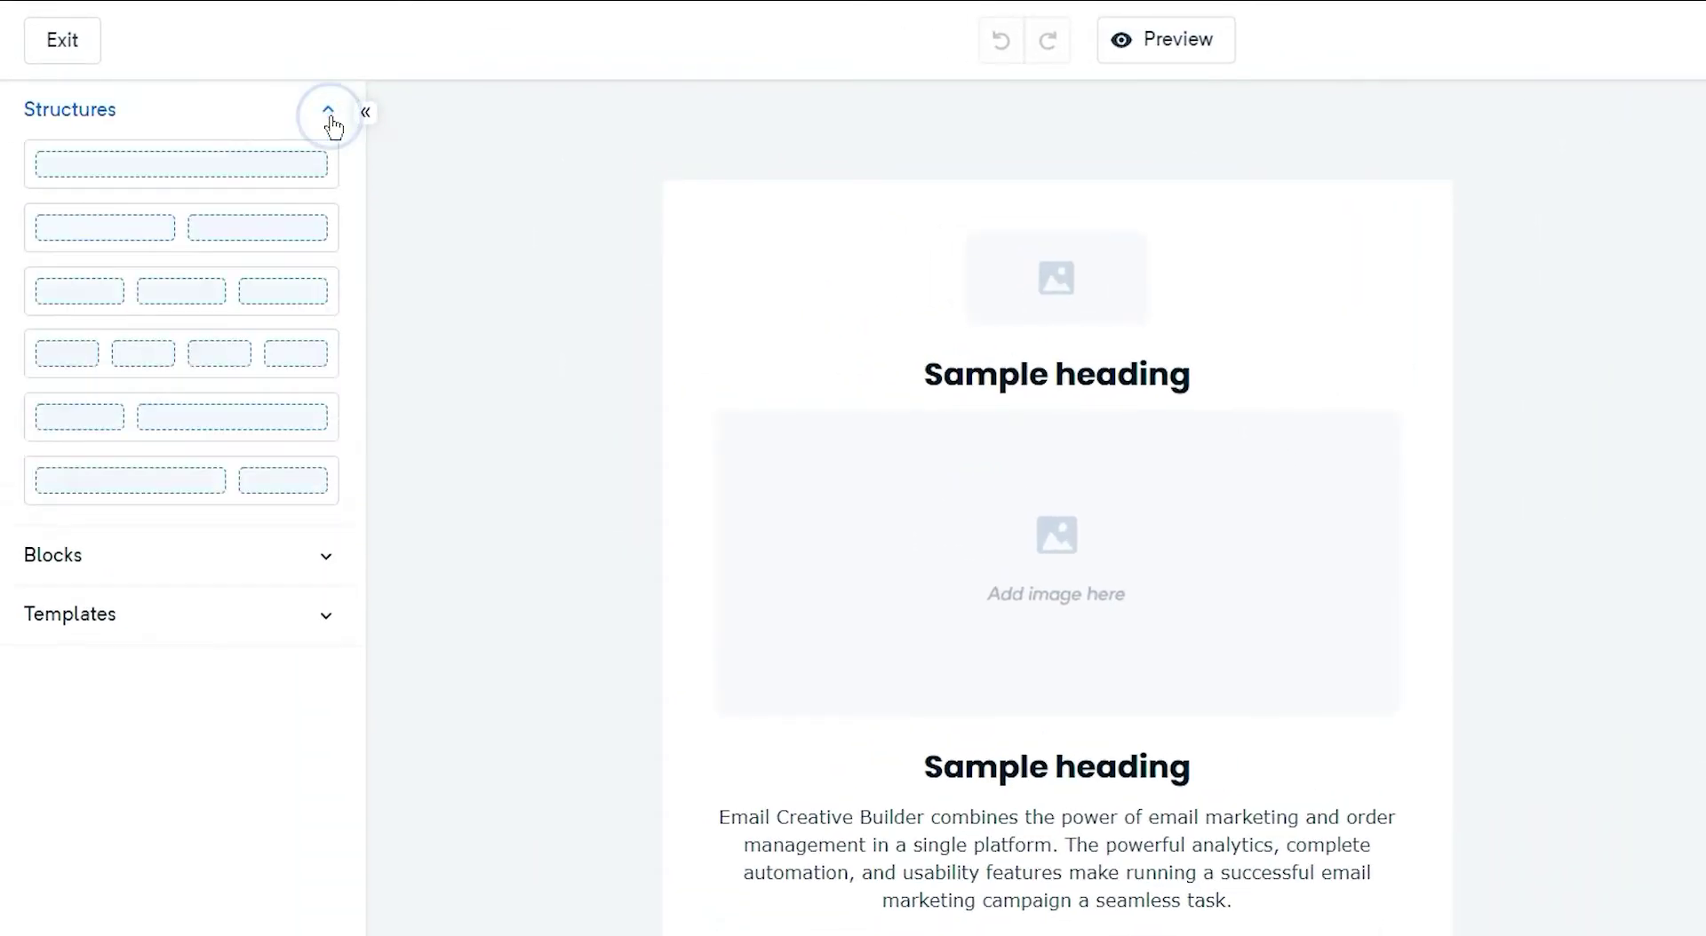
pyautogui.click(326, 557)
pyautogui.click(325, 561)
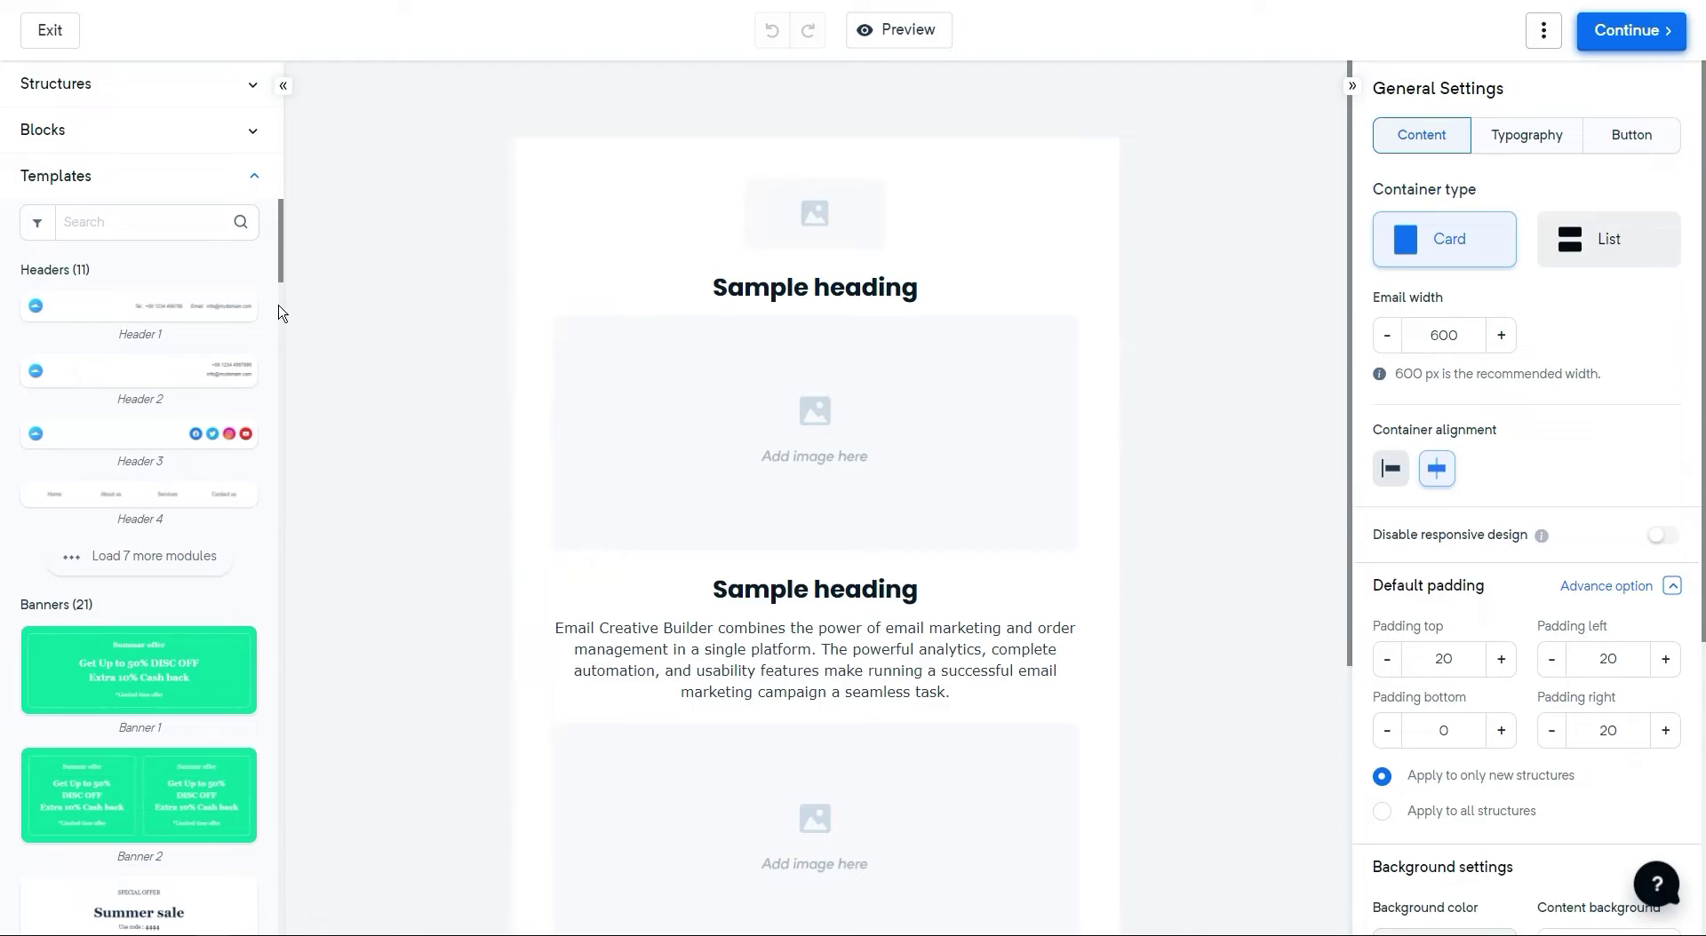
pyautogui.moveTo(472, 323)
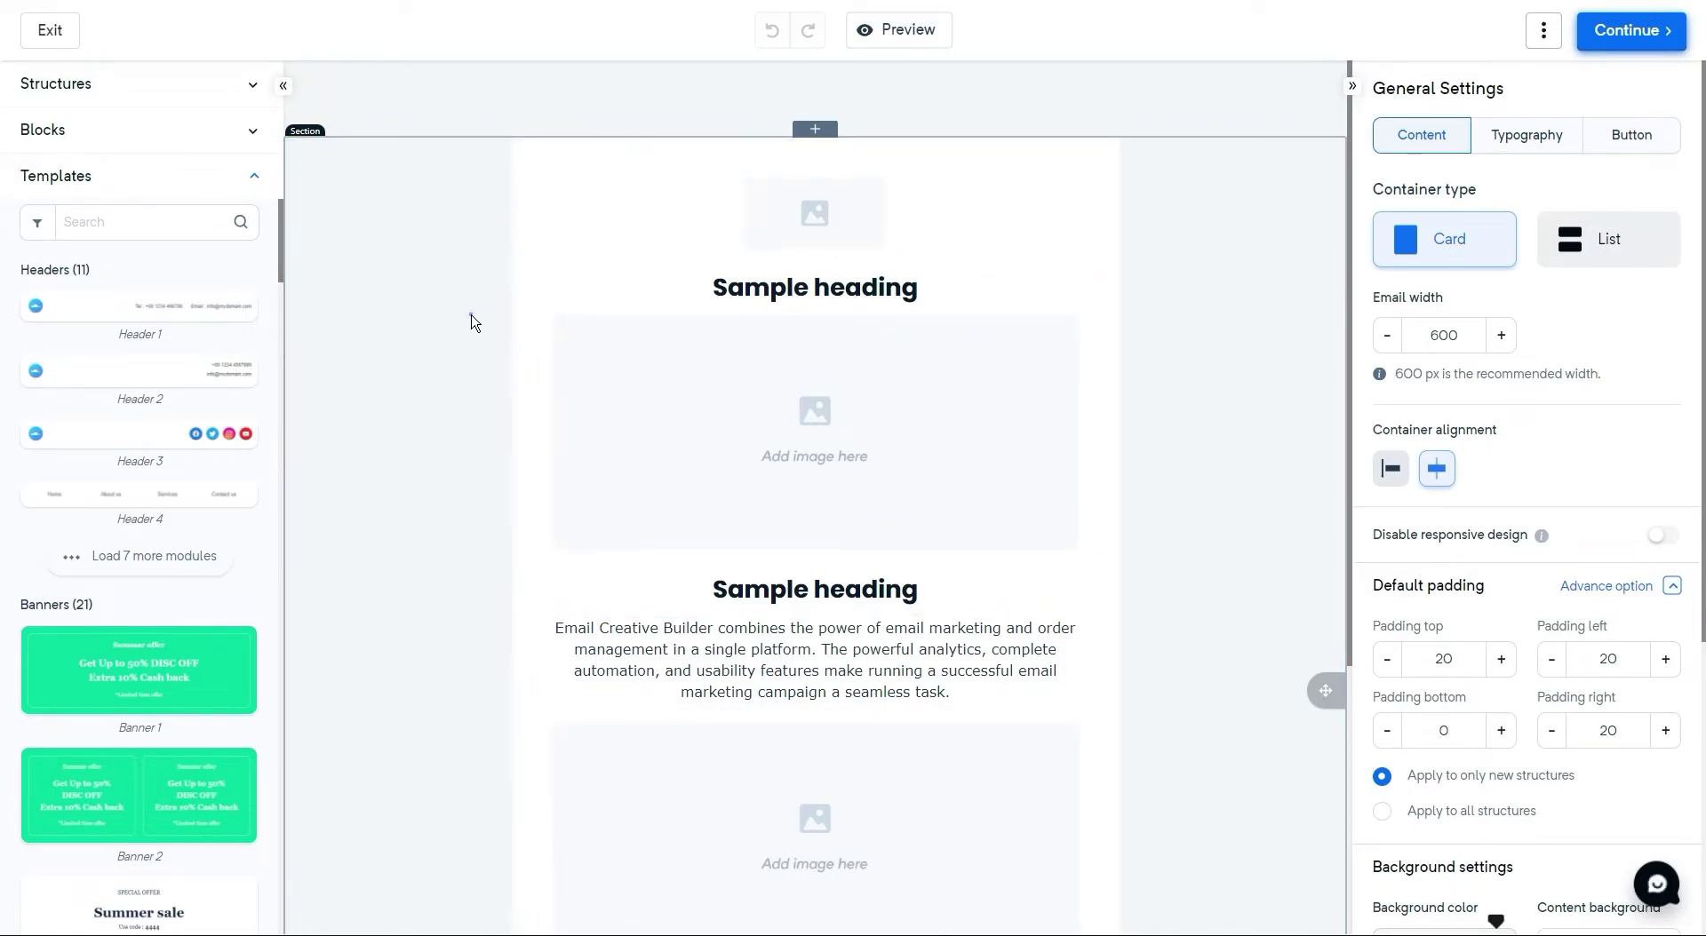
# Step: Review the email section's background colour and external background-image options
pyautogui.click(471, 321)
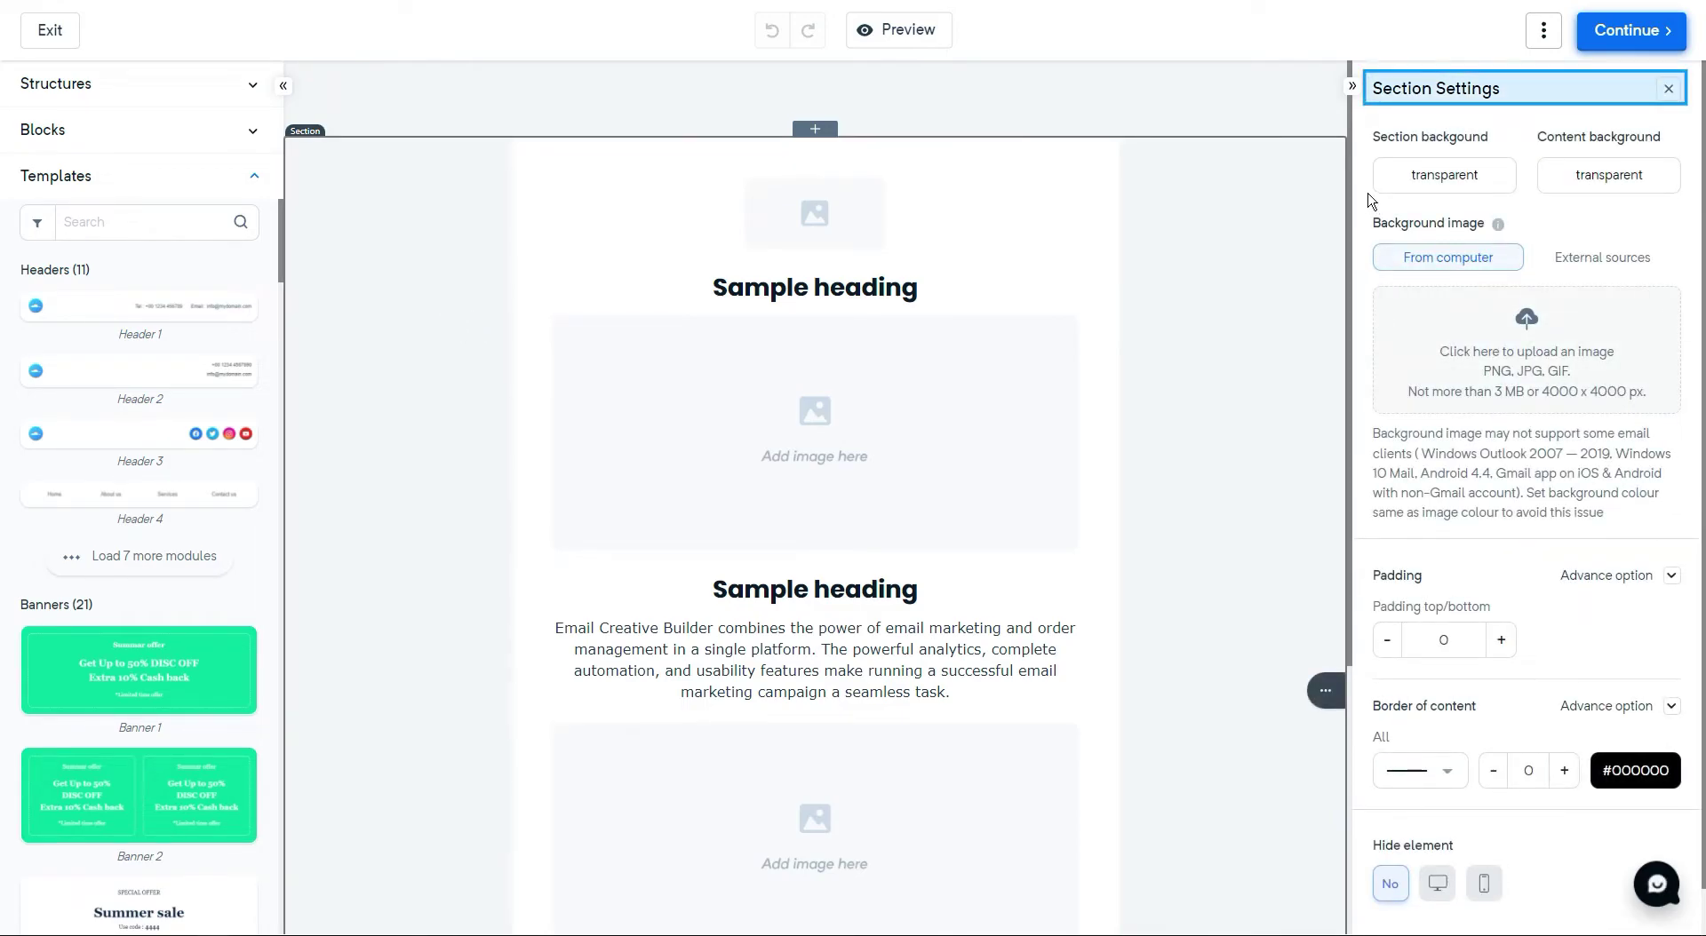
pyautogui.click(1470, 187)
pyautogui.click(1561, 182)
pyautogui.click(1566, 190)
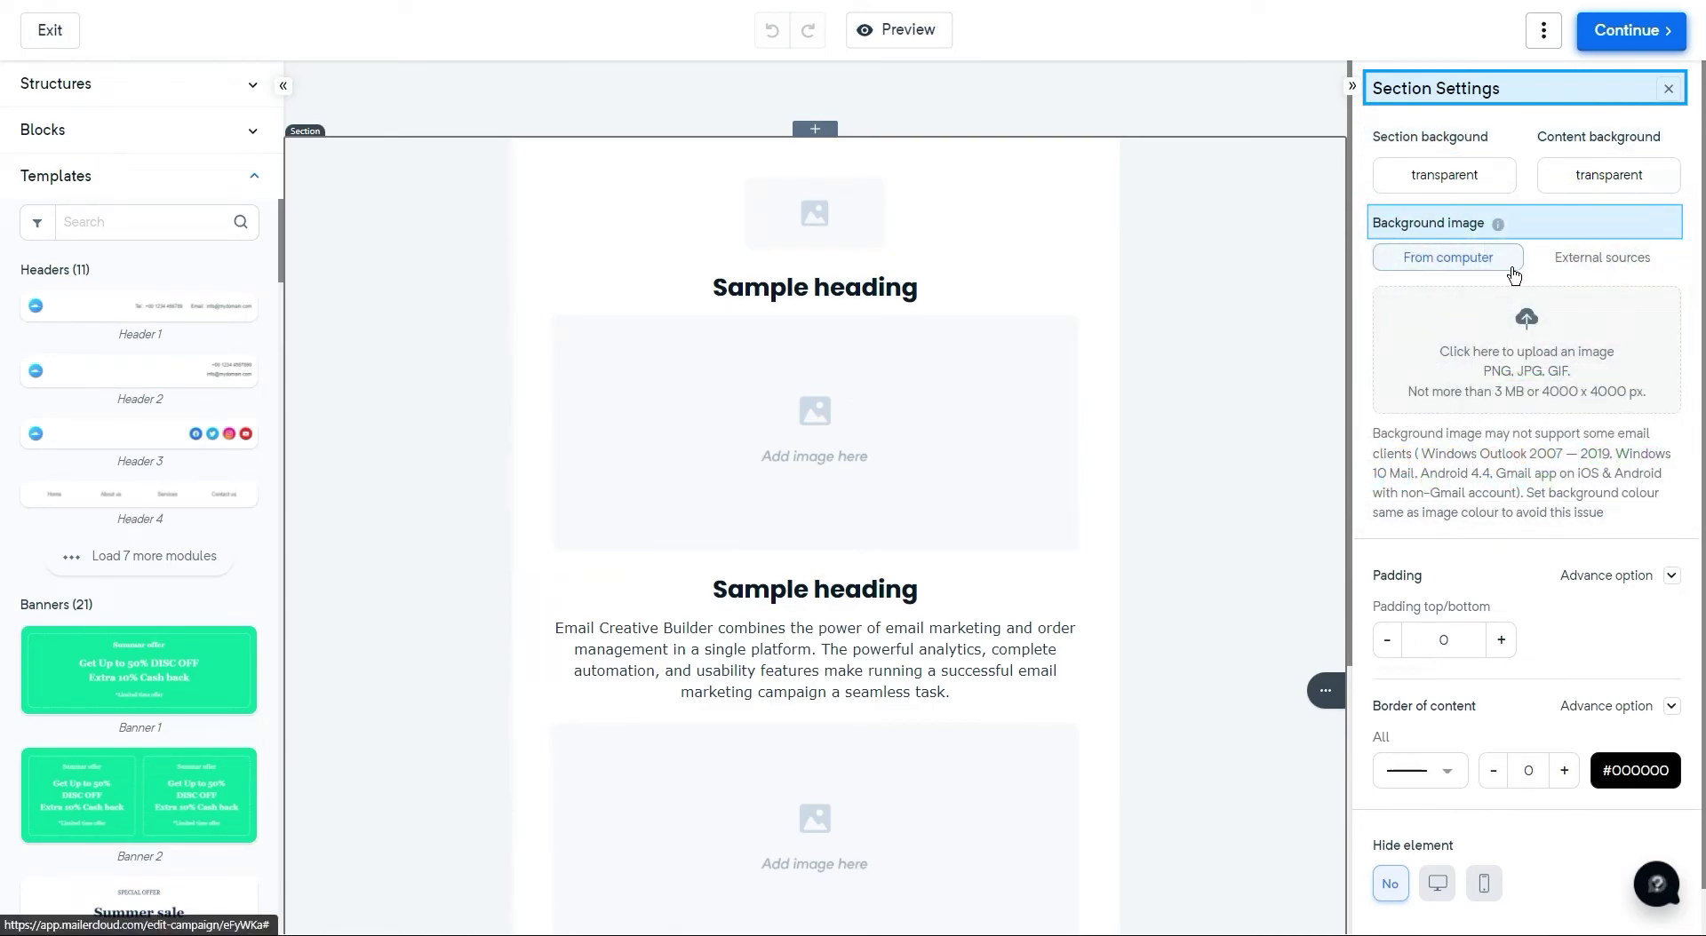
pyautogui.click(1544, 264)
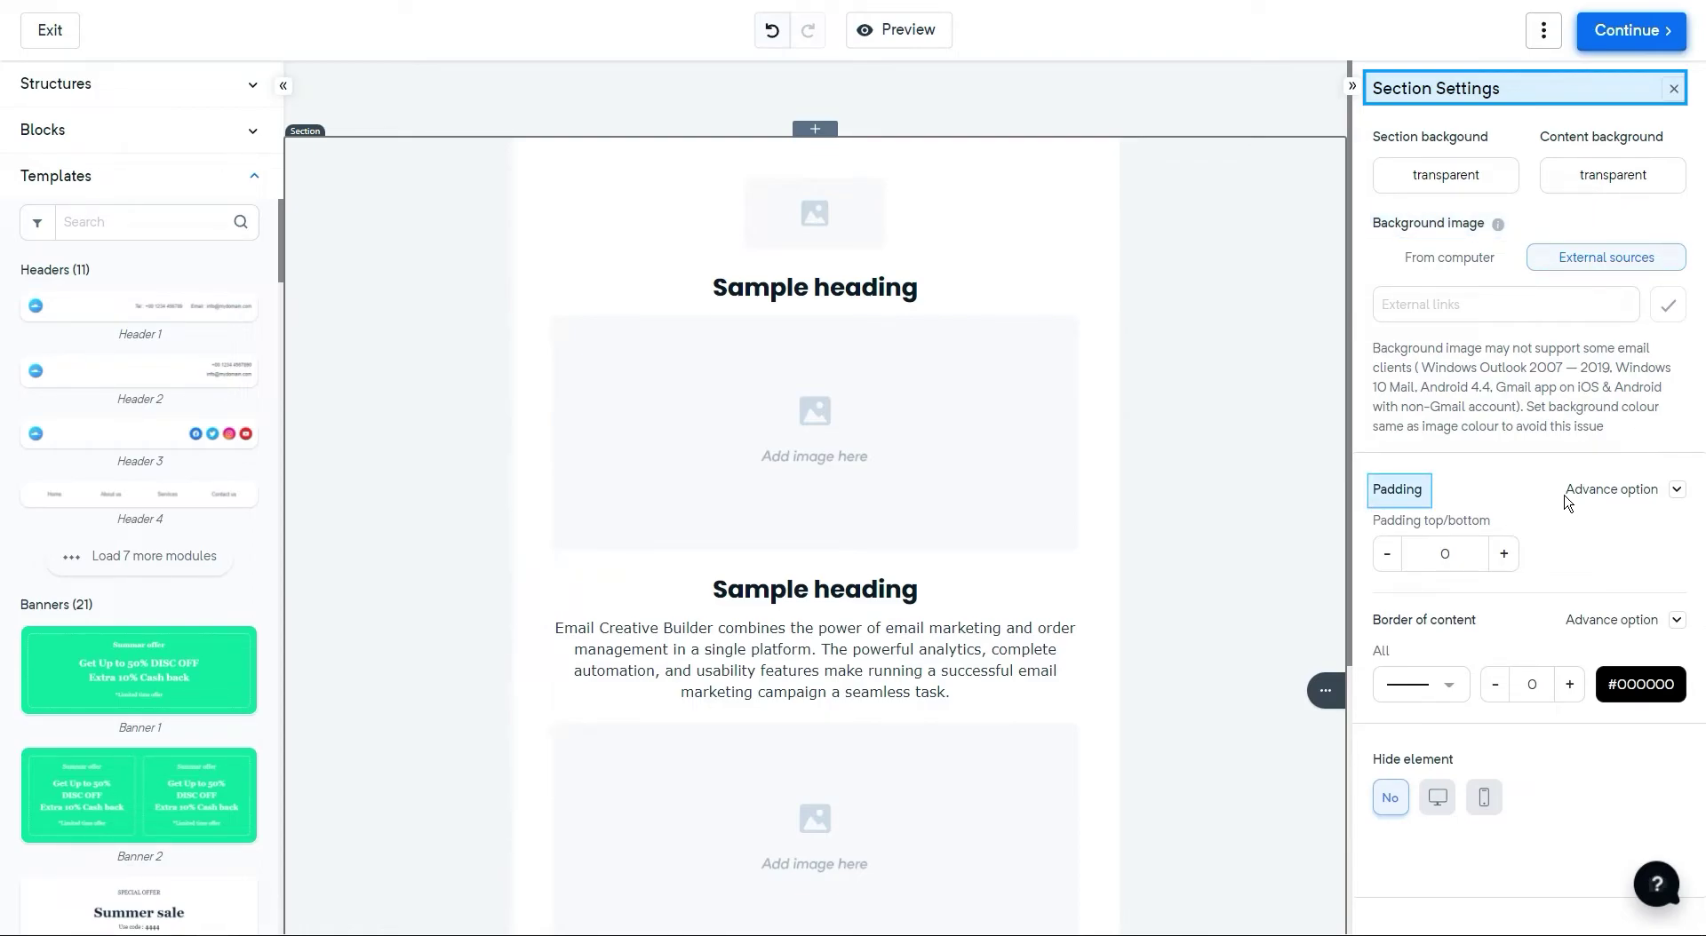
# Step: Check the section's separate padding and per-side border options, then select the main structure
pyautogui.click(1677, 494)
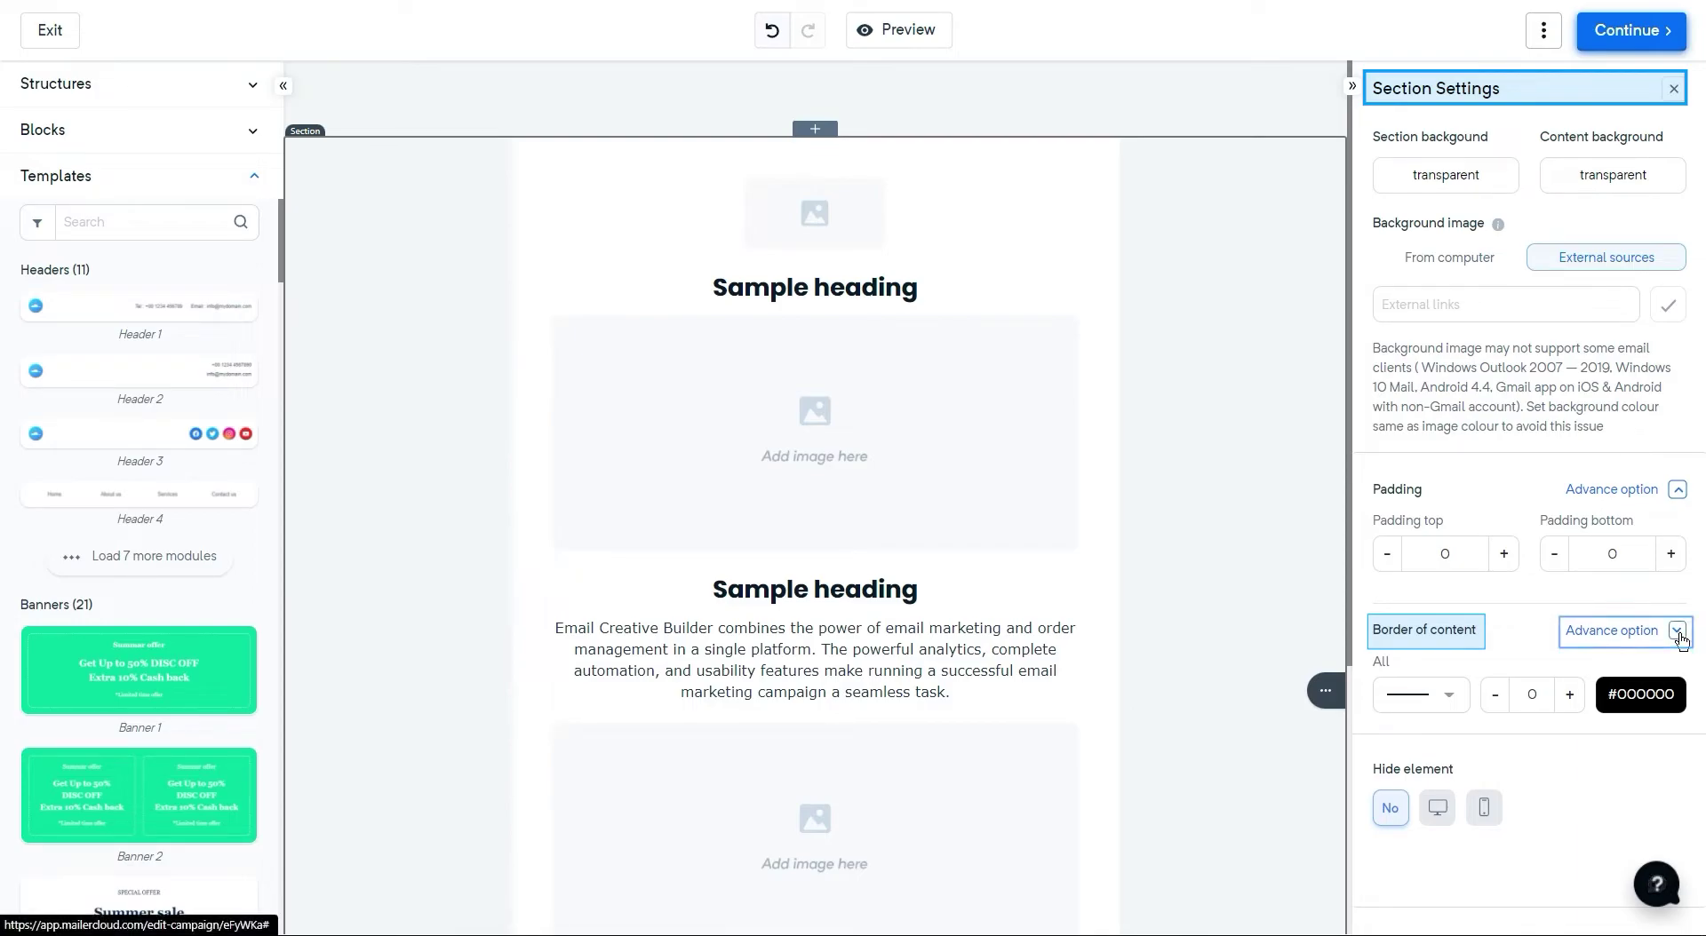
pyautogui.click(1680, 636)
pyautogui.scroll(-2, 1680, 638)
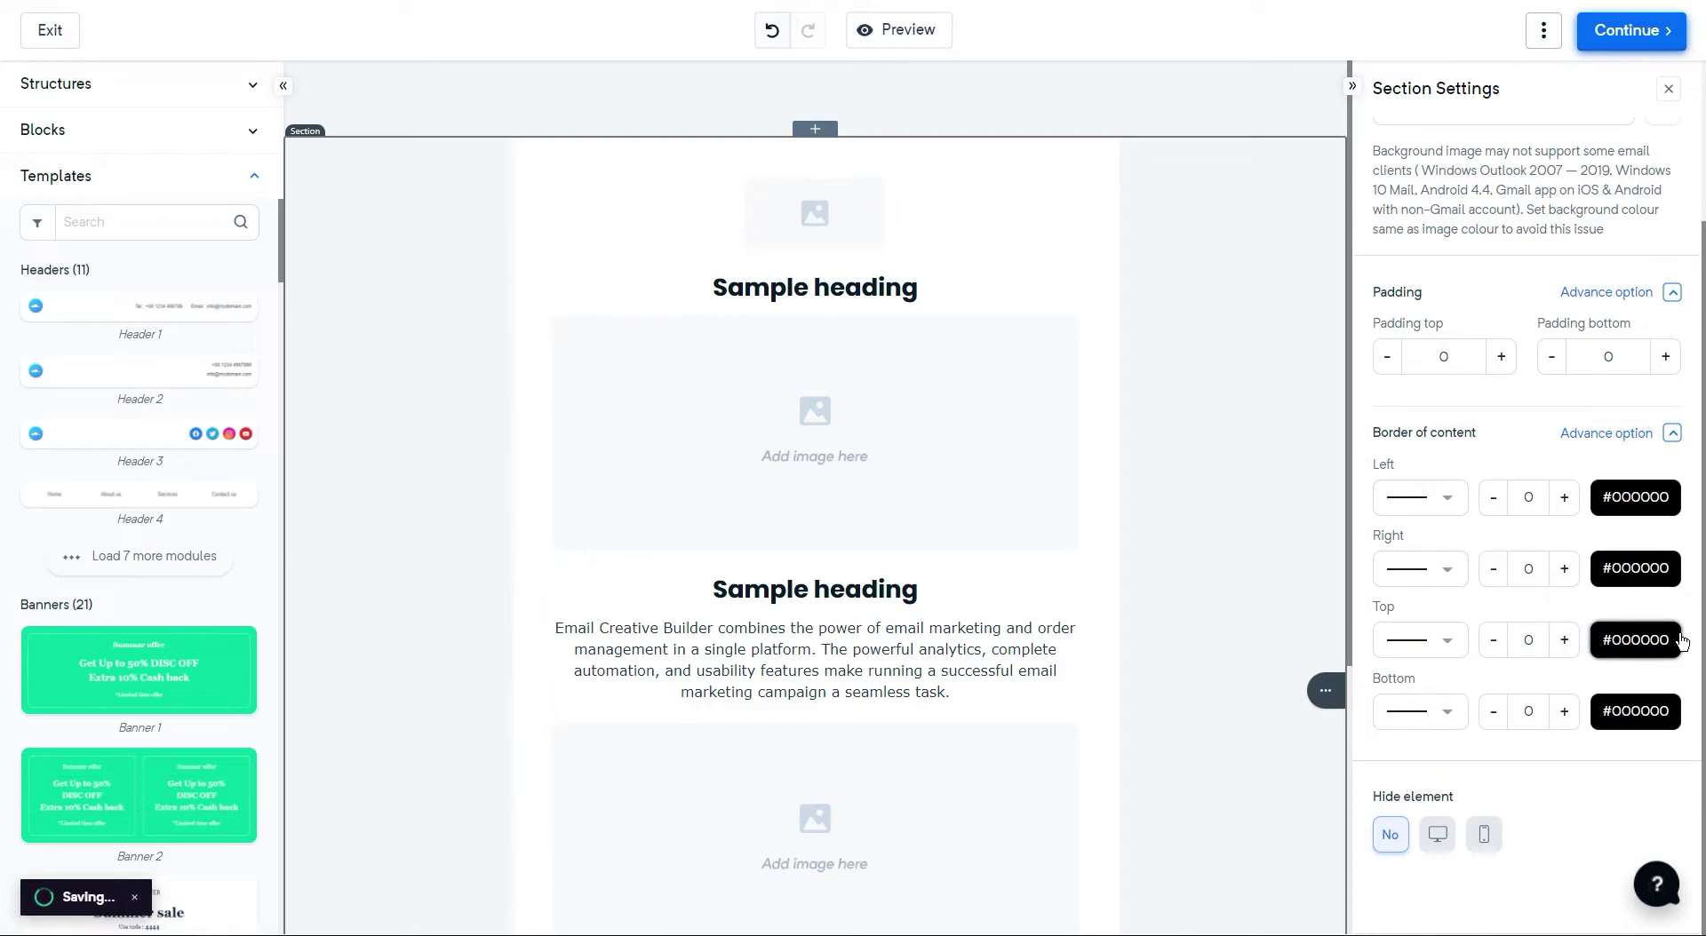
pyautogui.click(1104, 445)
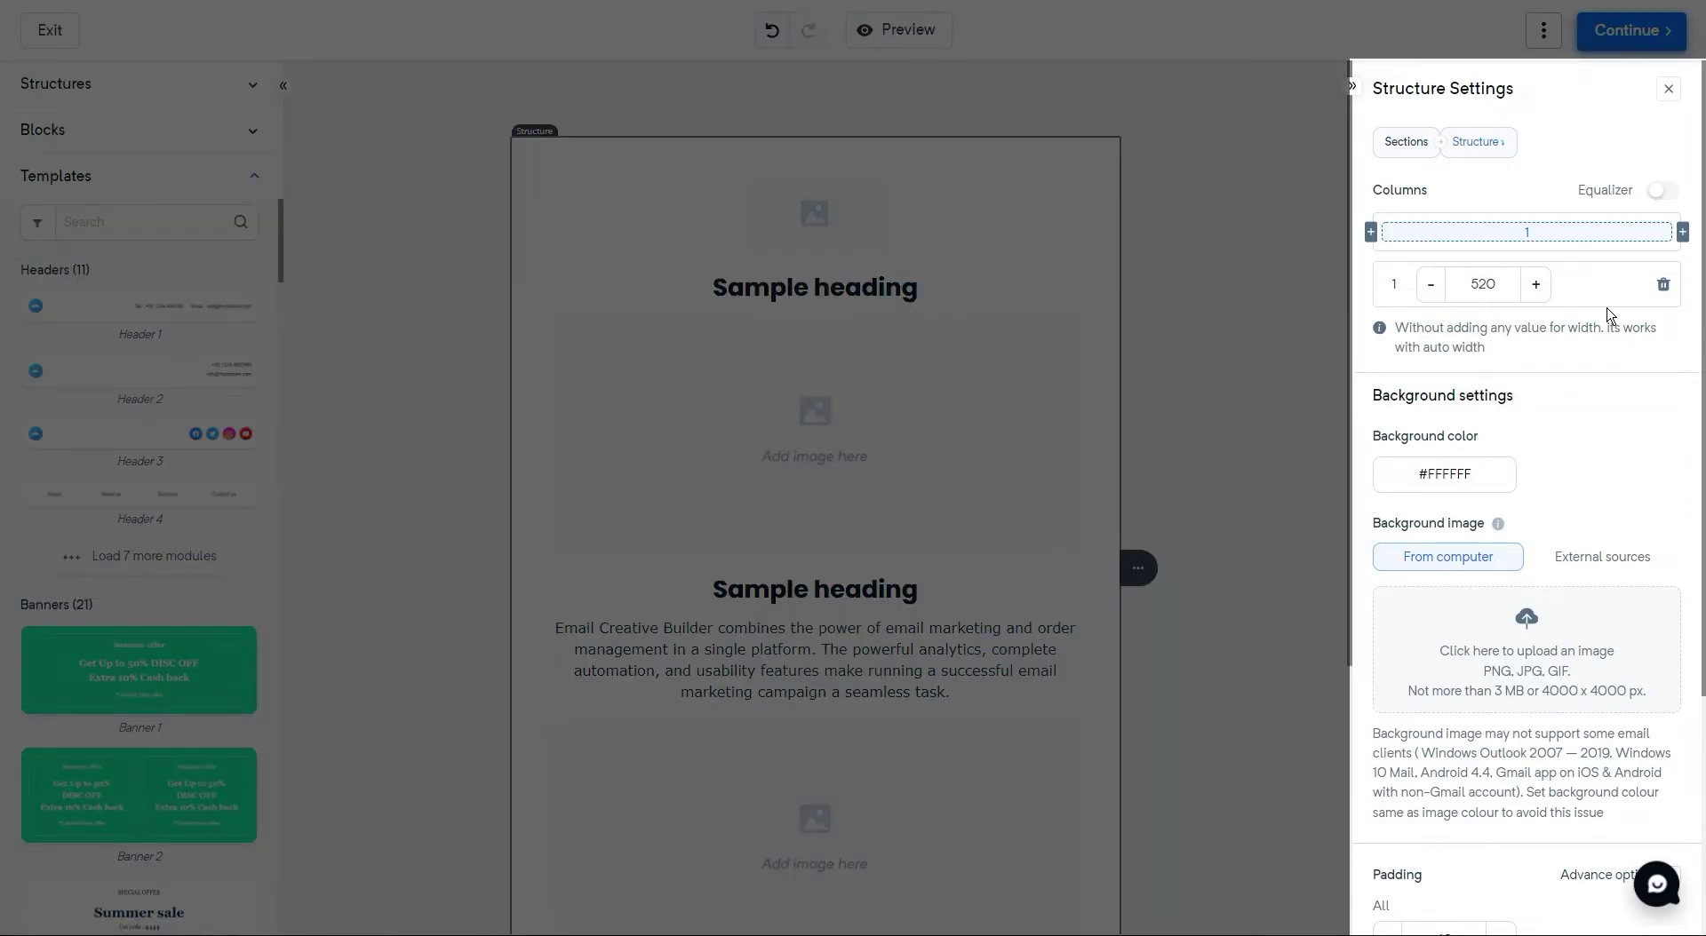
# Step: Turn on the structure's column Equalizer and review its background and per-side padding options
pyautogui.click(1658, 197)
pyautogui.click(1495, 473)
pyautogui.click(1495, 474)
pyautogui.click(1550, 557)
pyautogui.scroll(-3, 1684, 584)
pyautogui.click(1671, 548)
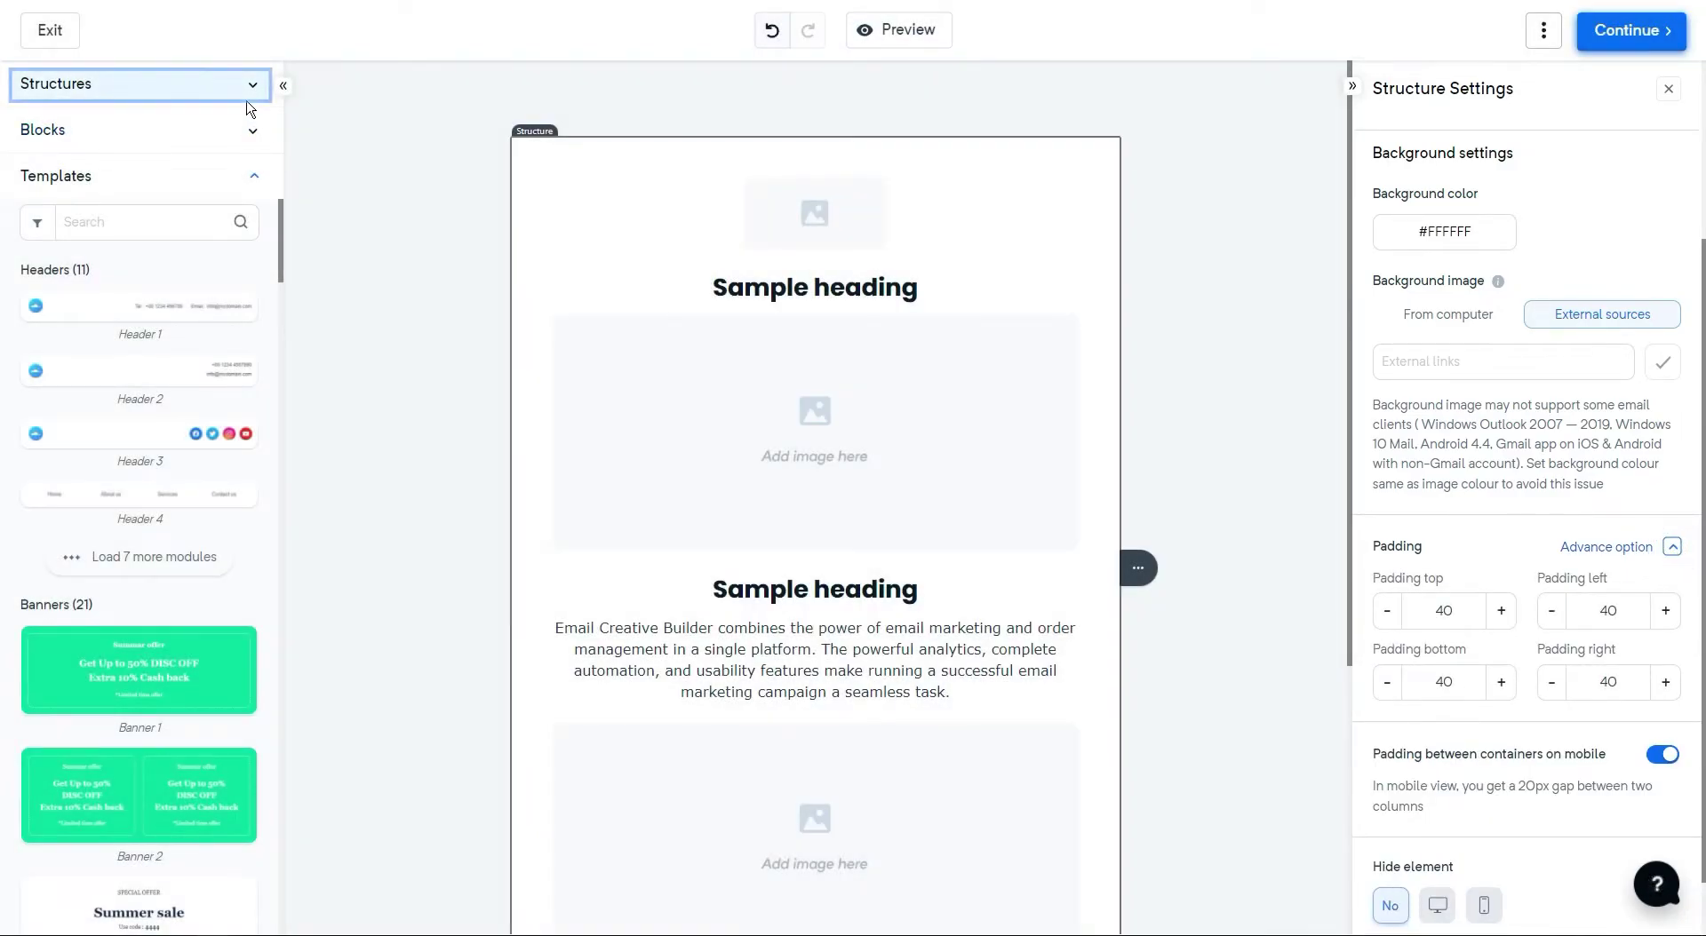
# Step: Try adding a two-column row at the email's top, then undo it
pyautogui.click(255, 92)
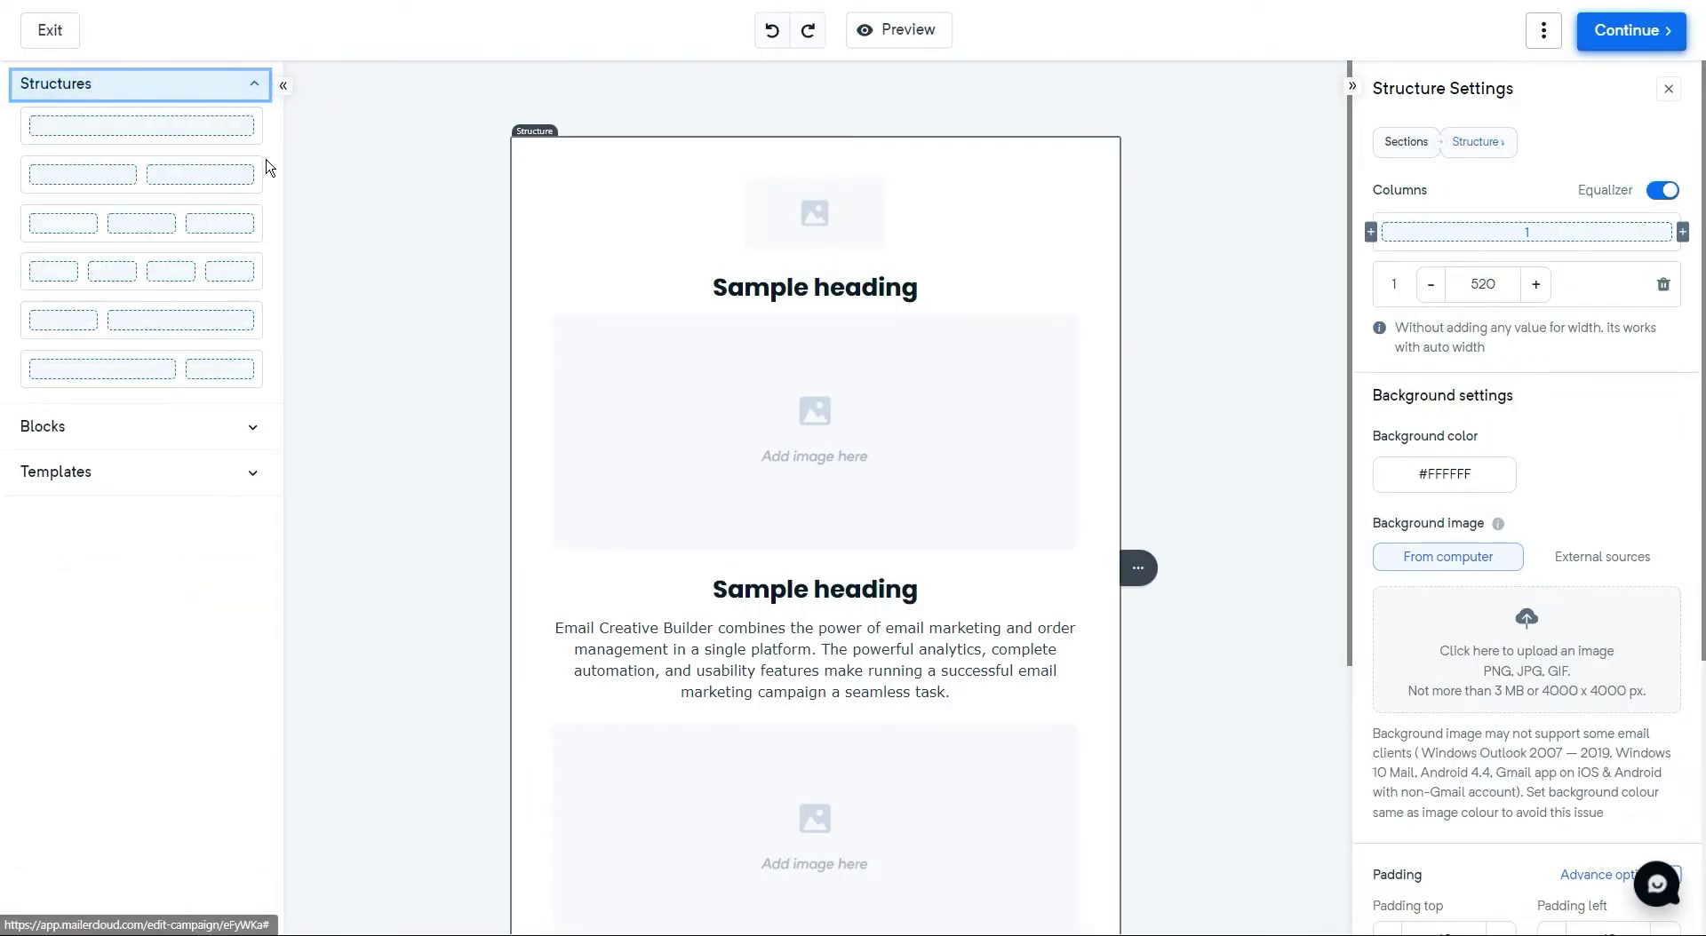
pyautogui.moveTo(254, 165); pyautogui.dragTo(930, 208)
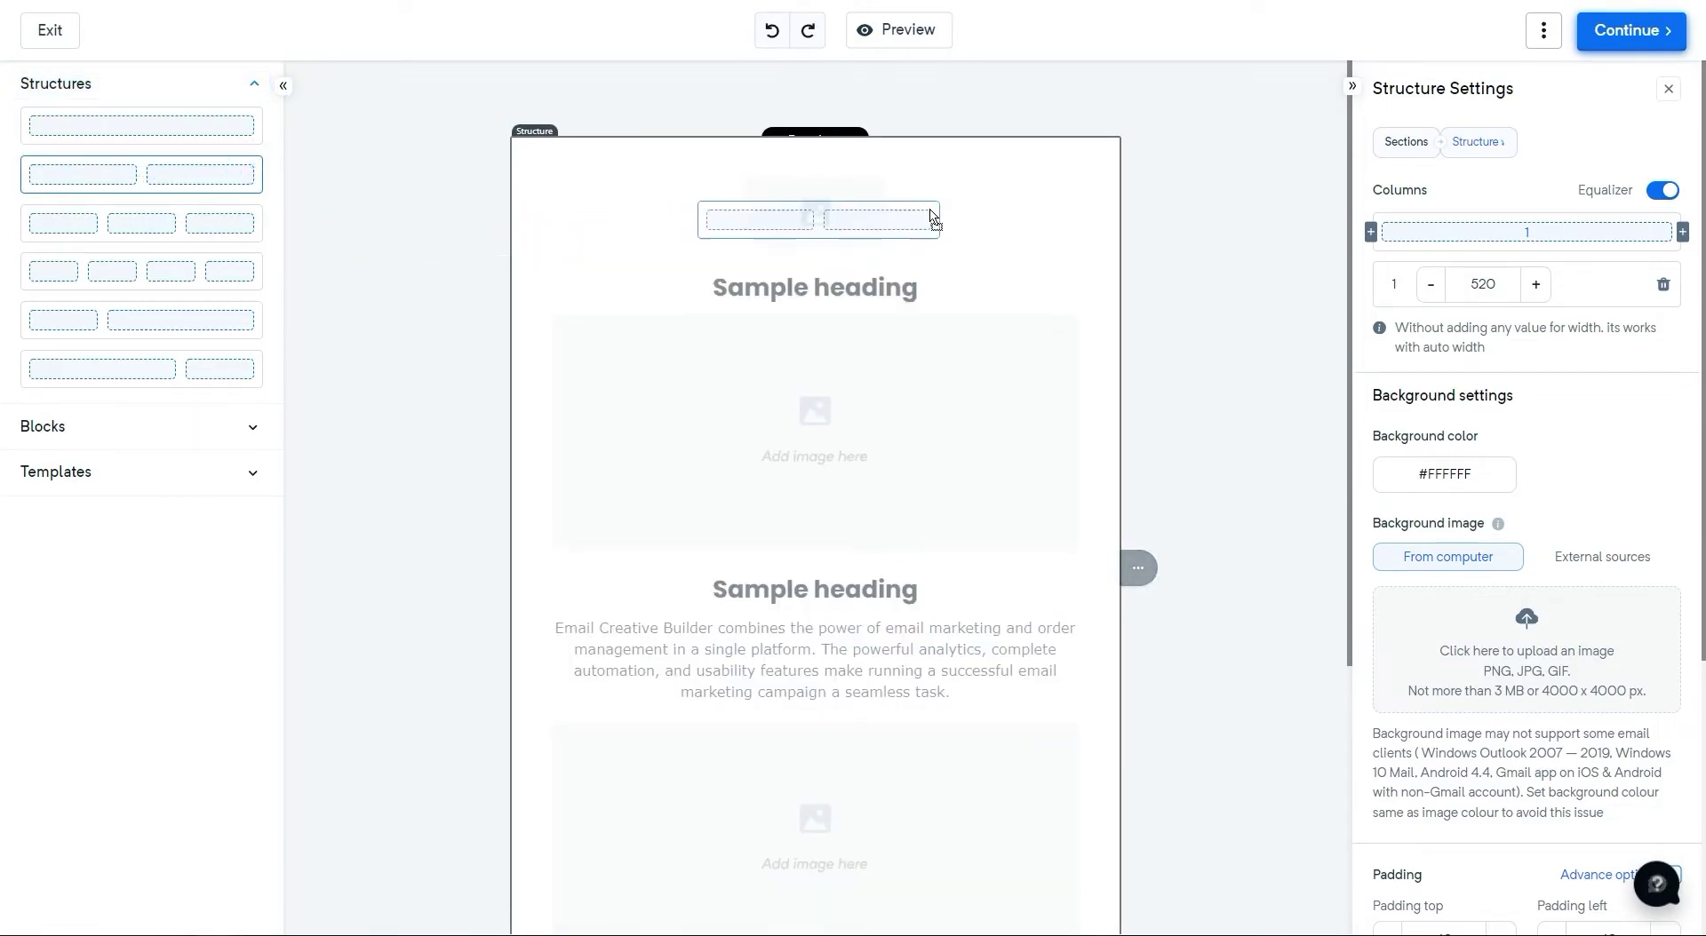
pyautogui.click(774, 42)
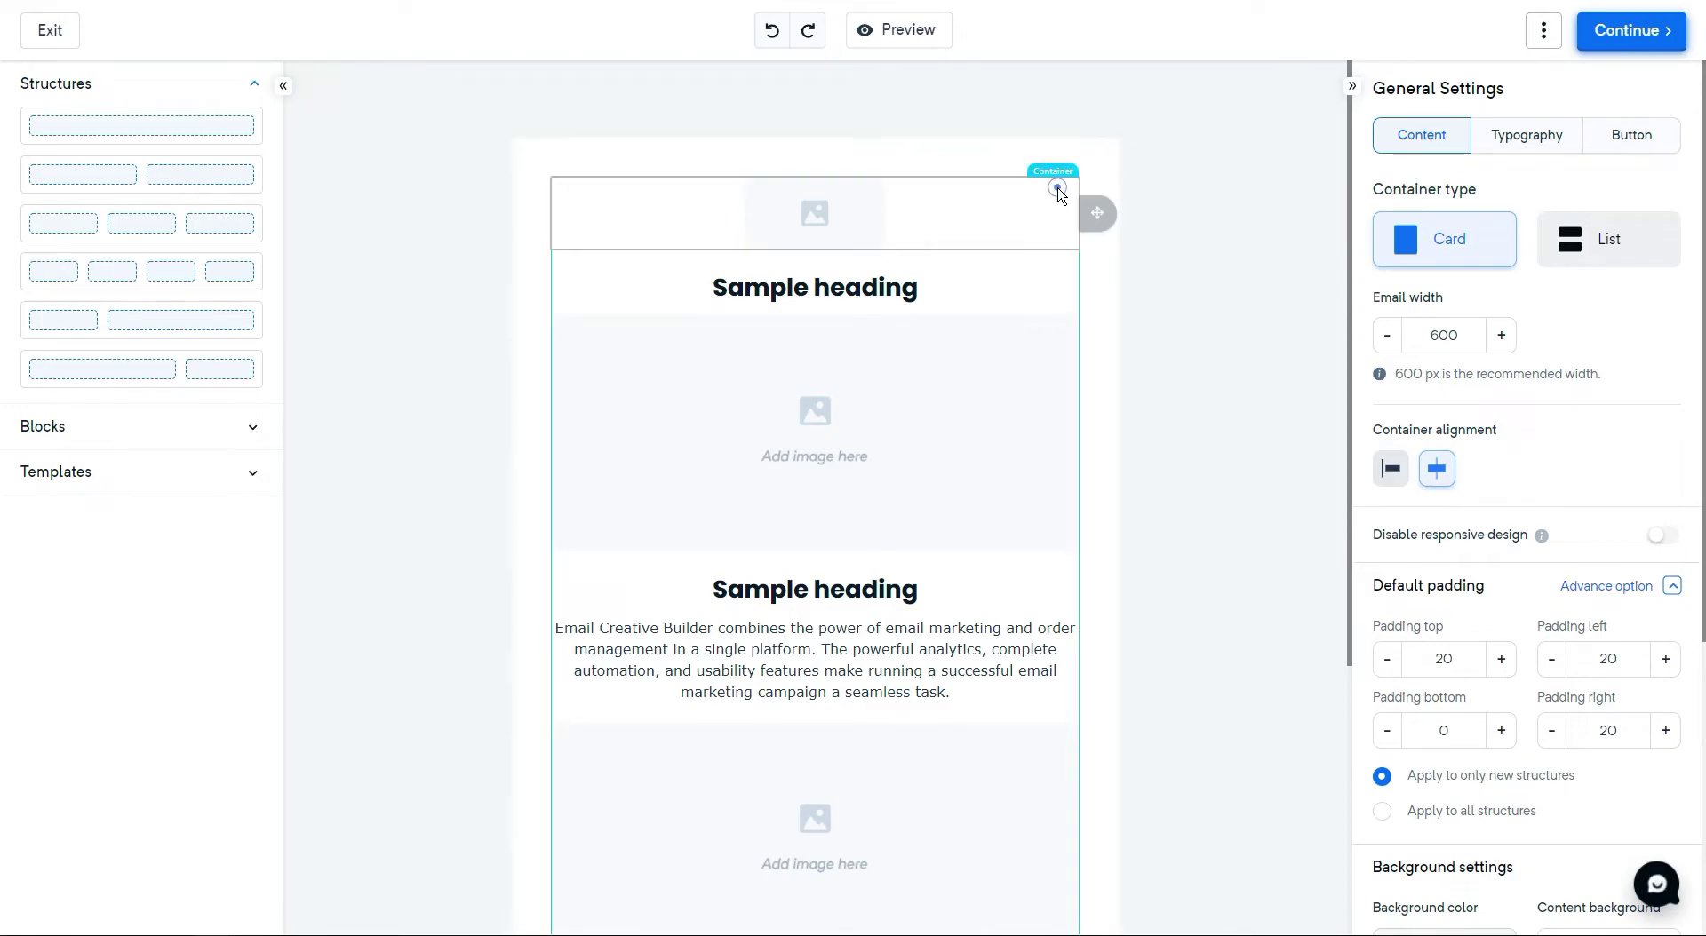
# Step: Open the content container's settings, then expand the Blocks palette in the sidebar
pyautogui.click(1057, 193)
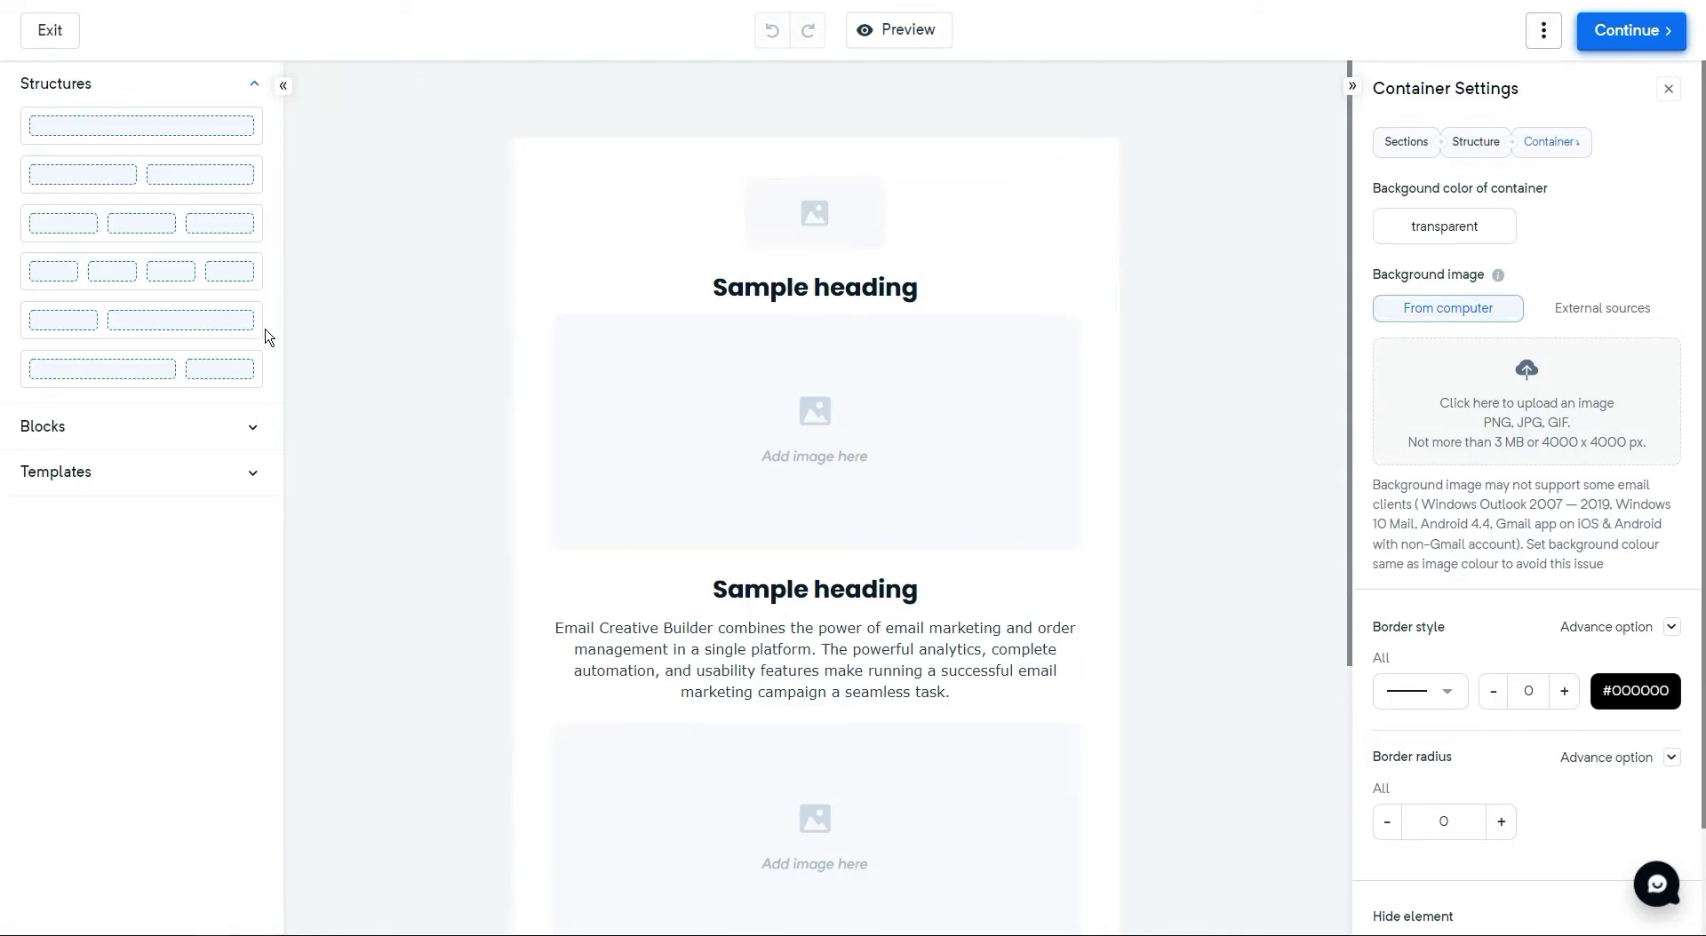
pyautogui.click(251, 428)
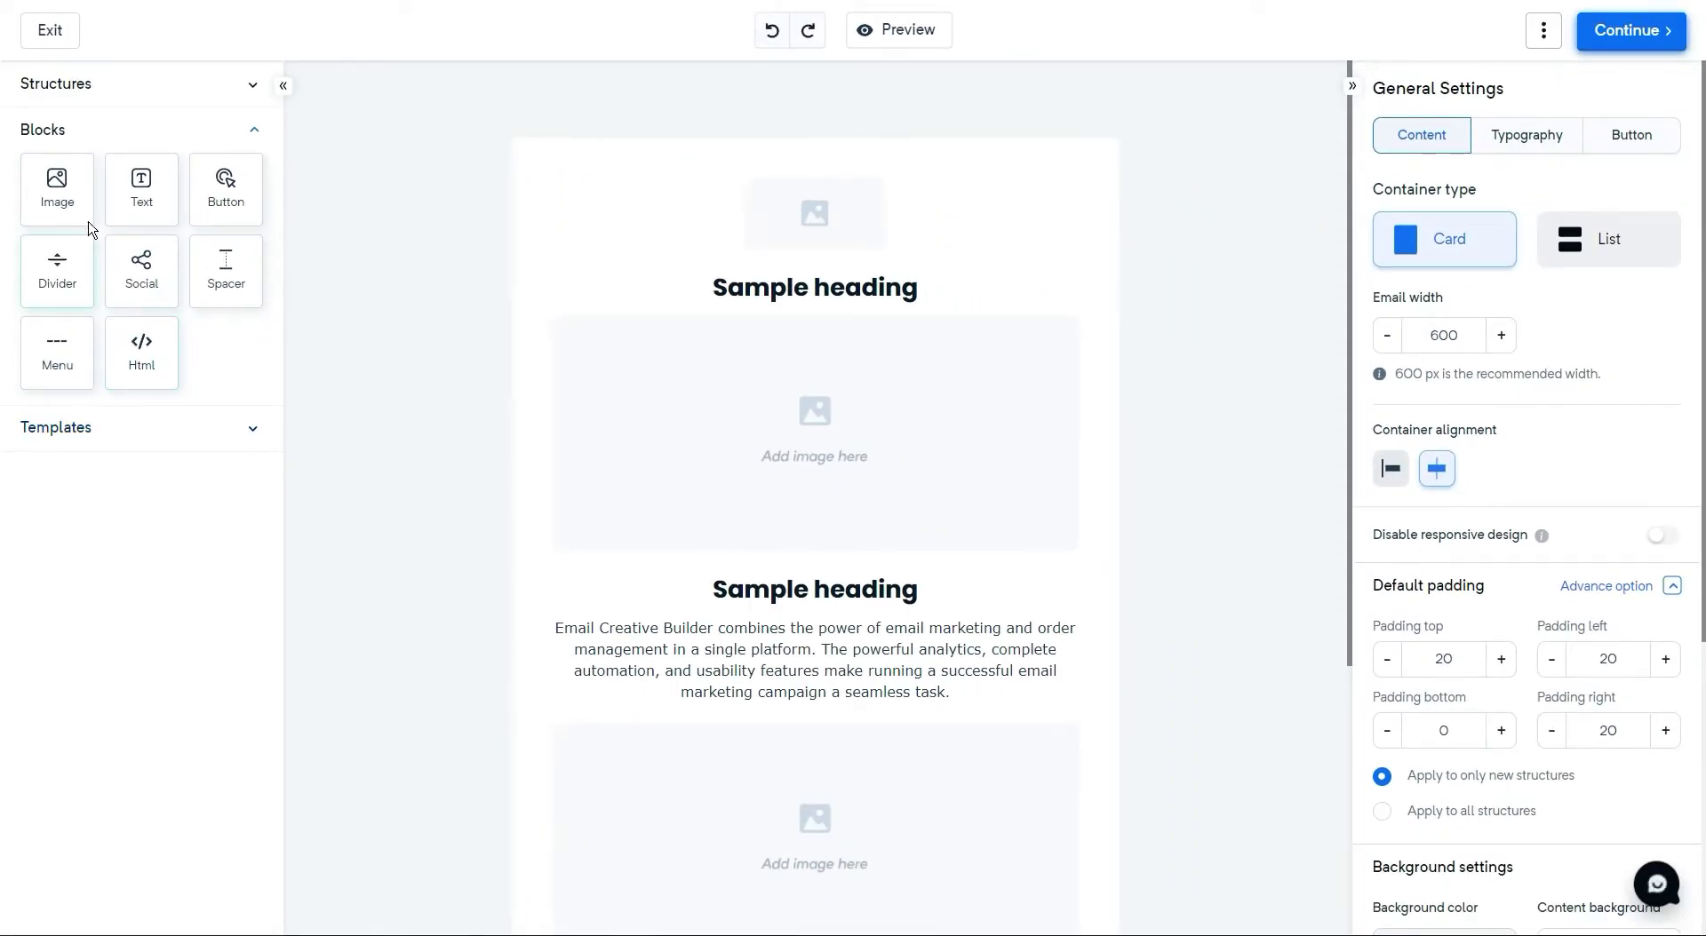
# Step: Add an image block above the first heading for the logo and select the main image area for the gym photo
pyautogui.moveTo(70, 208); pyautogui.dragTo(826, 233)
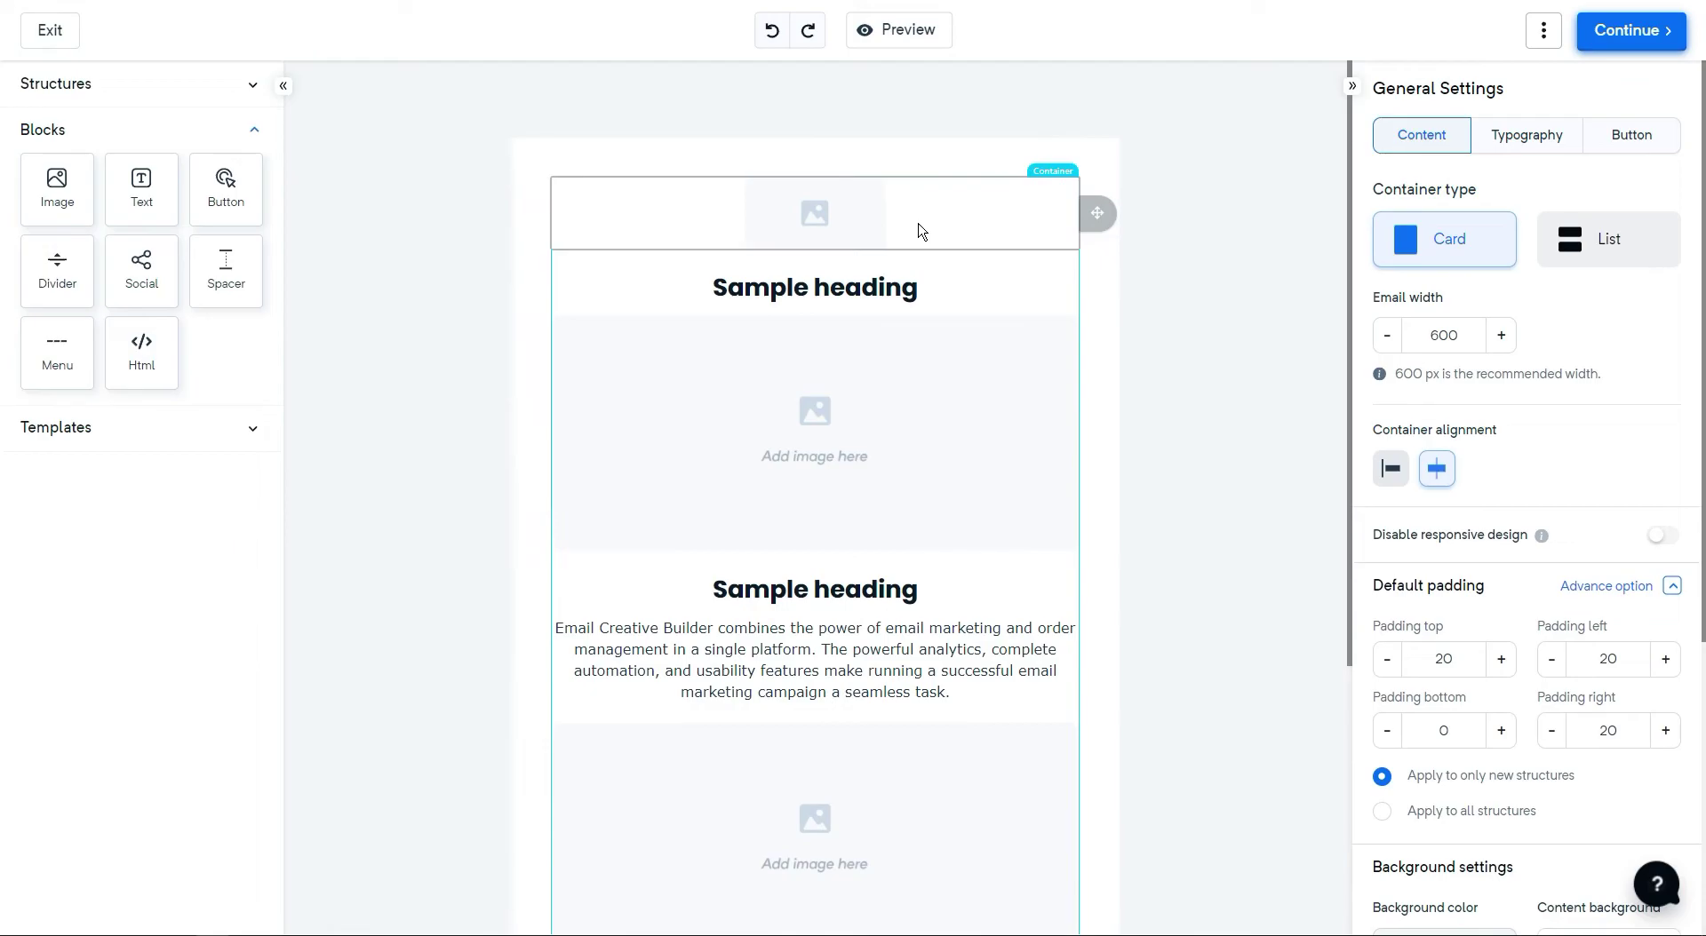
pyautogui.click(926, 424)
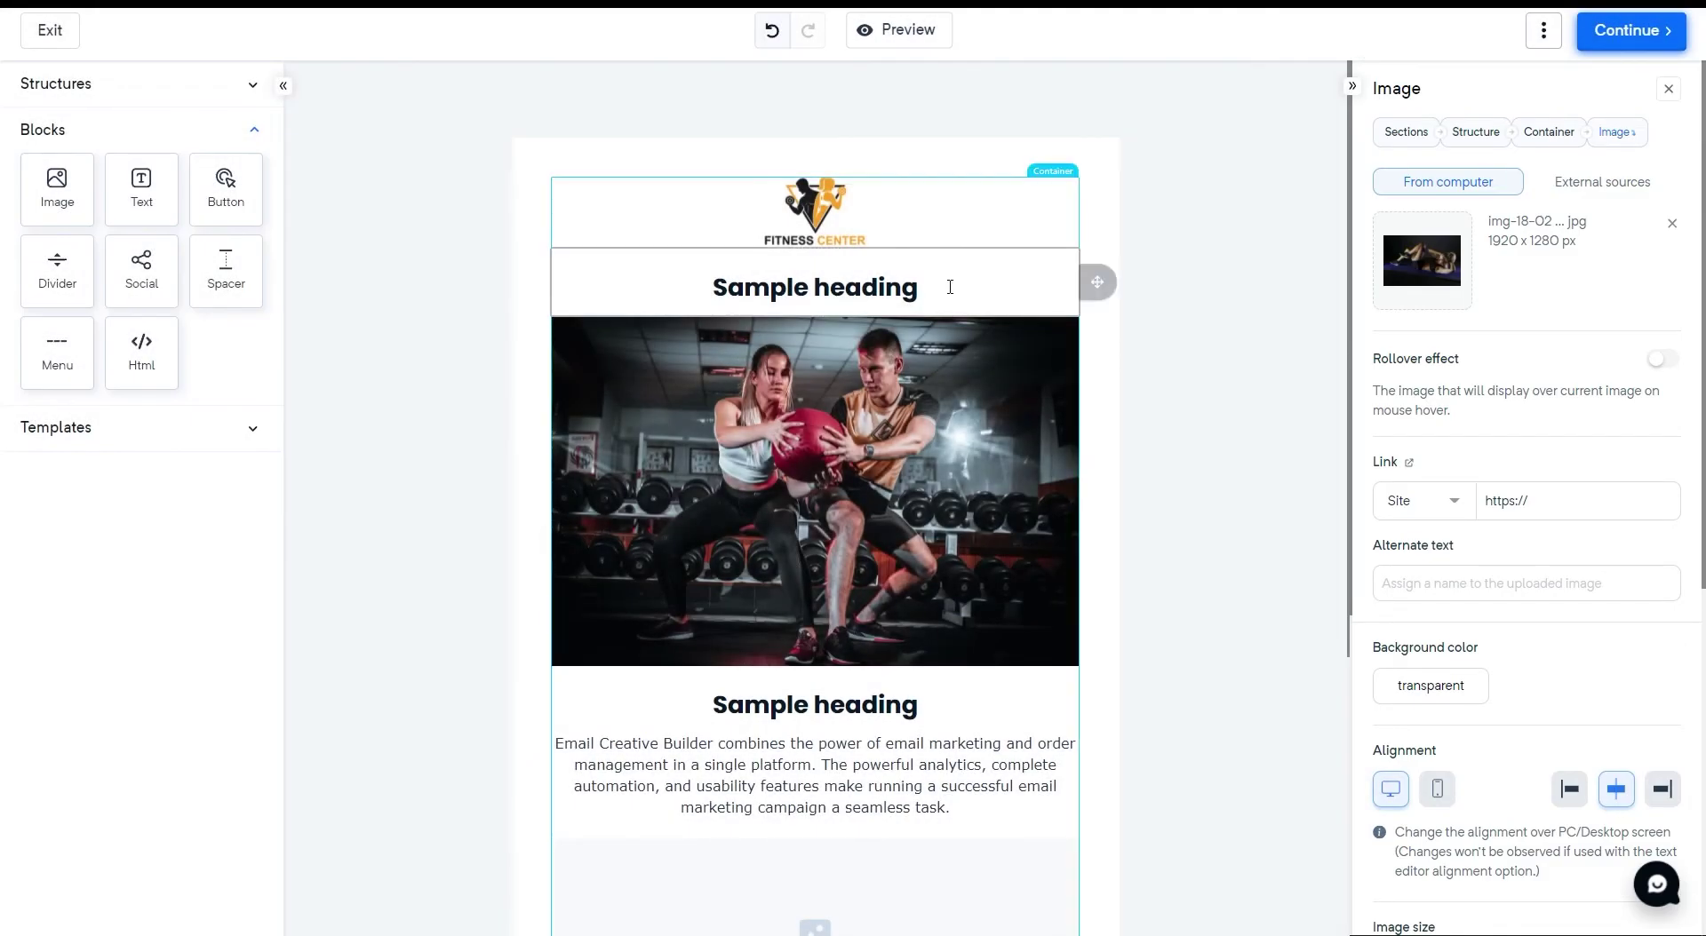
# Step: Retitle the top heading 'New Year, New You!', keeping its heading style and font unchanged
pyautogui.tripleClick(950, 287)
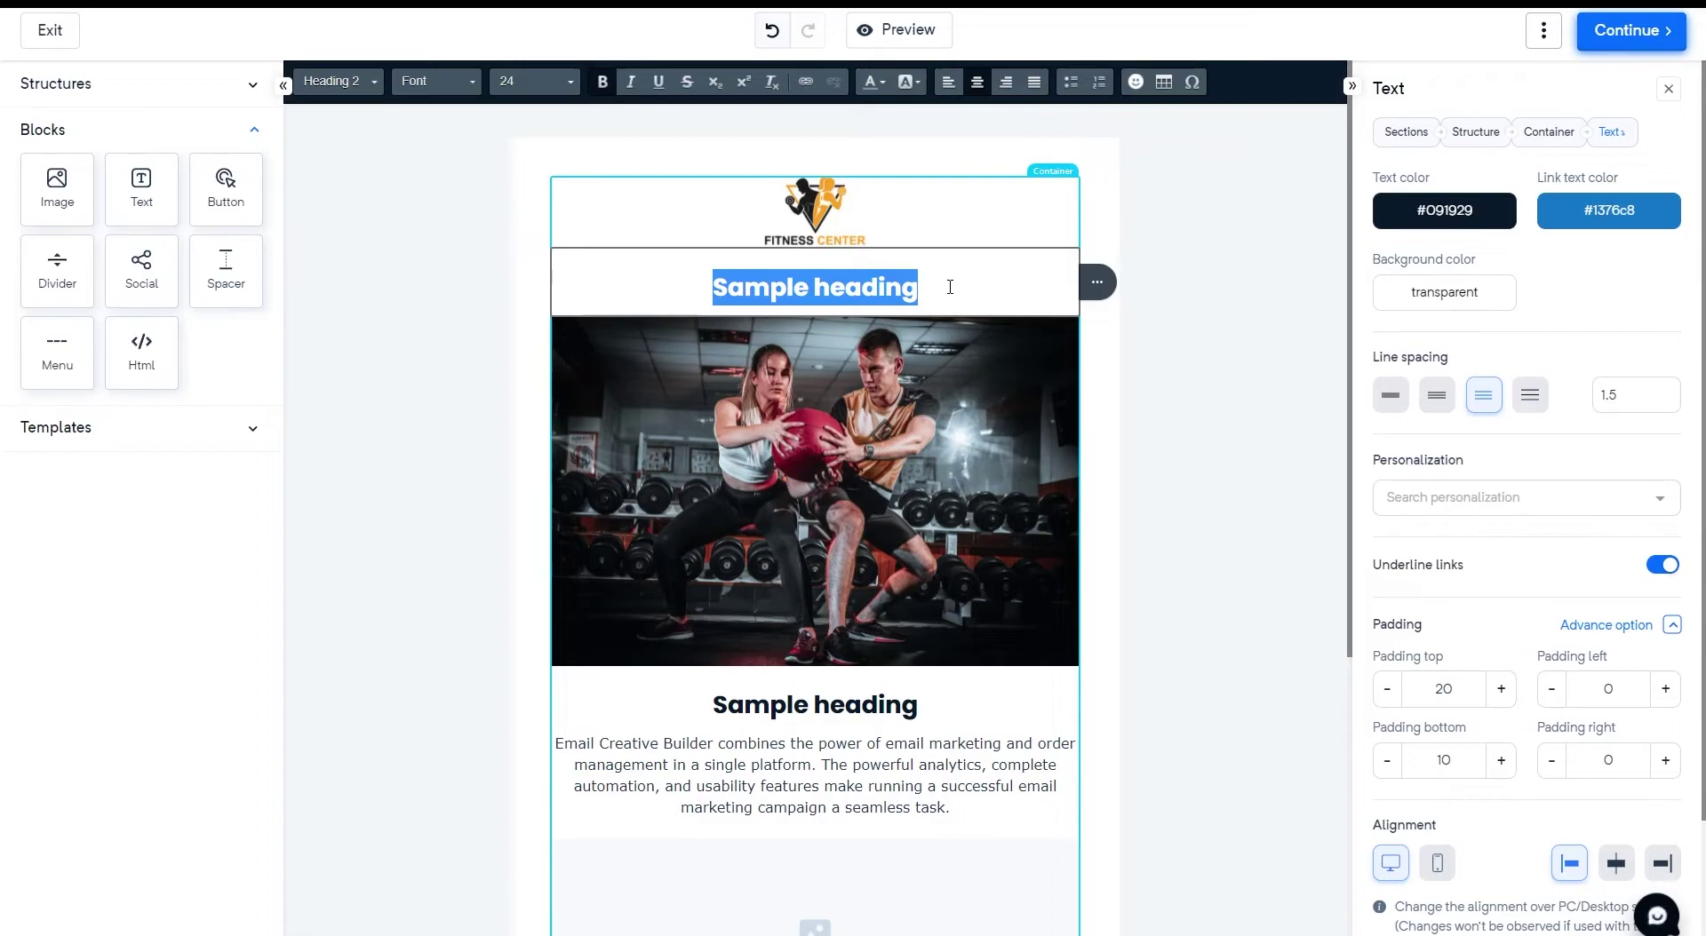
pyautogui.write('New Year, New You!')
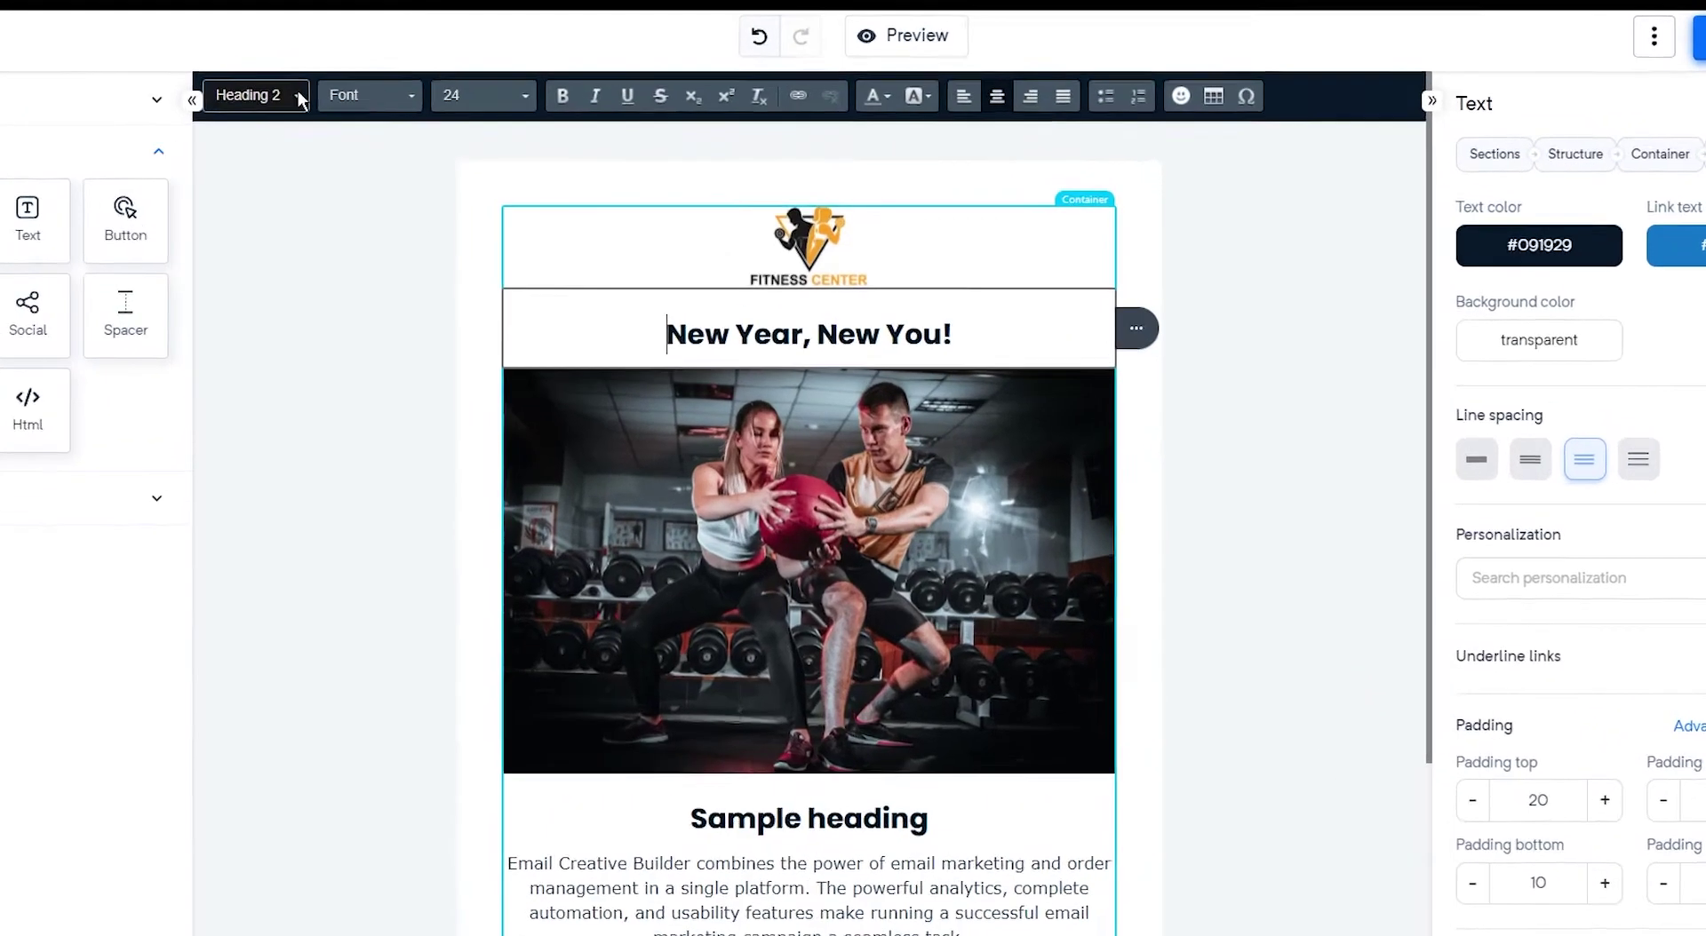
pyautogui.click(182, 117)
pyautogui.click(182, 116)
pyautogui.click(319, 118)
pyautogui.click(319, 118)
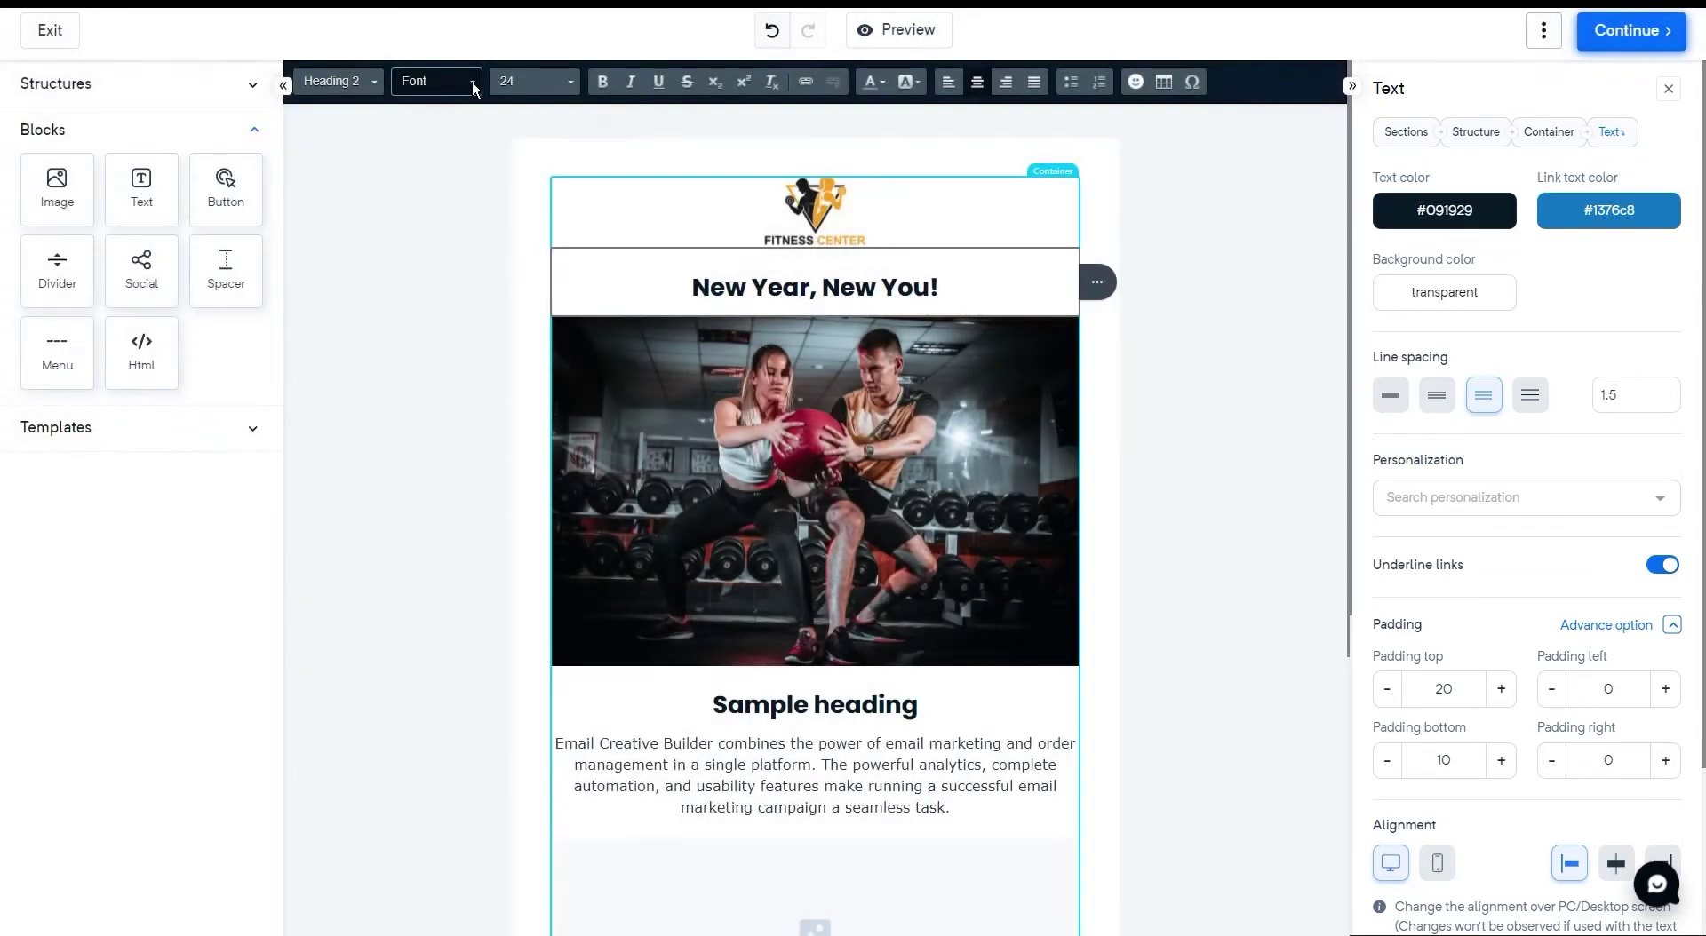
# Step: Replace the second heading's text with 'Hi'
pyautogui.click(954, 702)
pyautogui.hotkey('ctrl', 'a')
pyautogui.write('Hi')
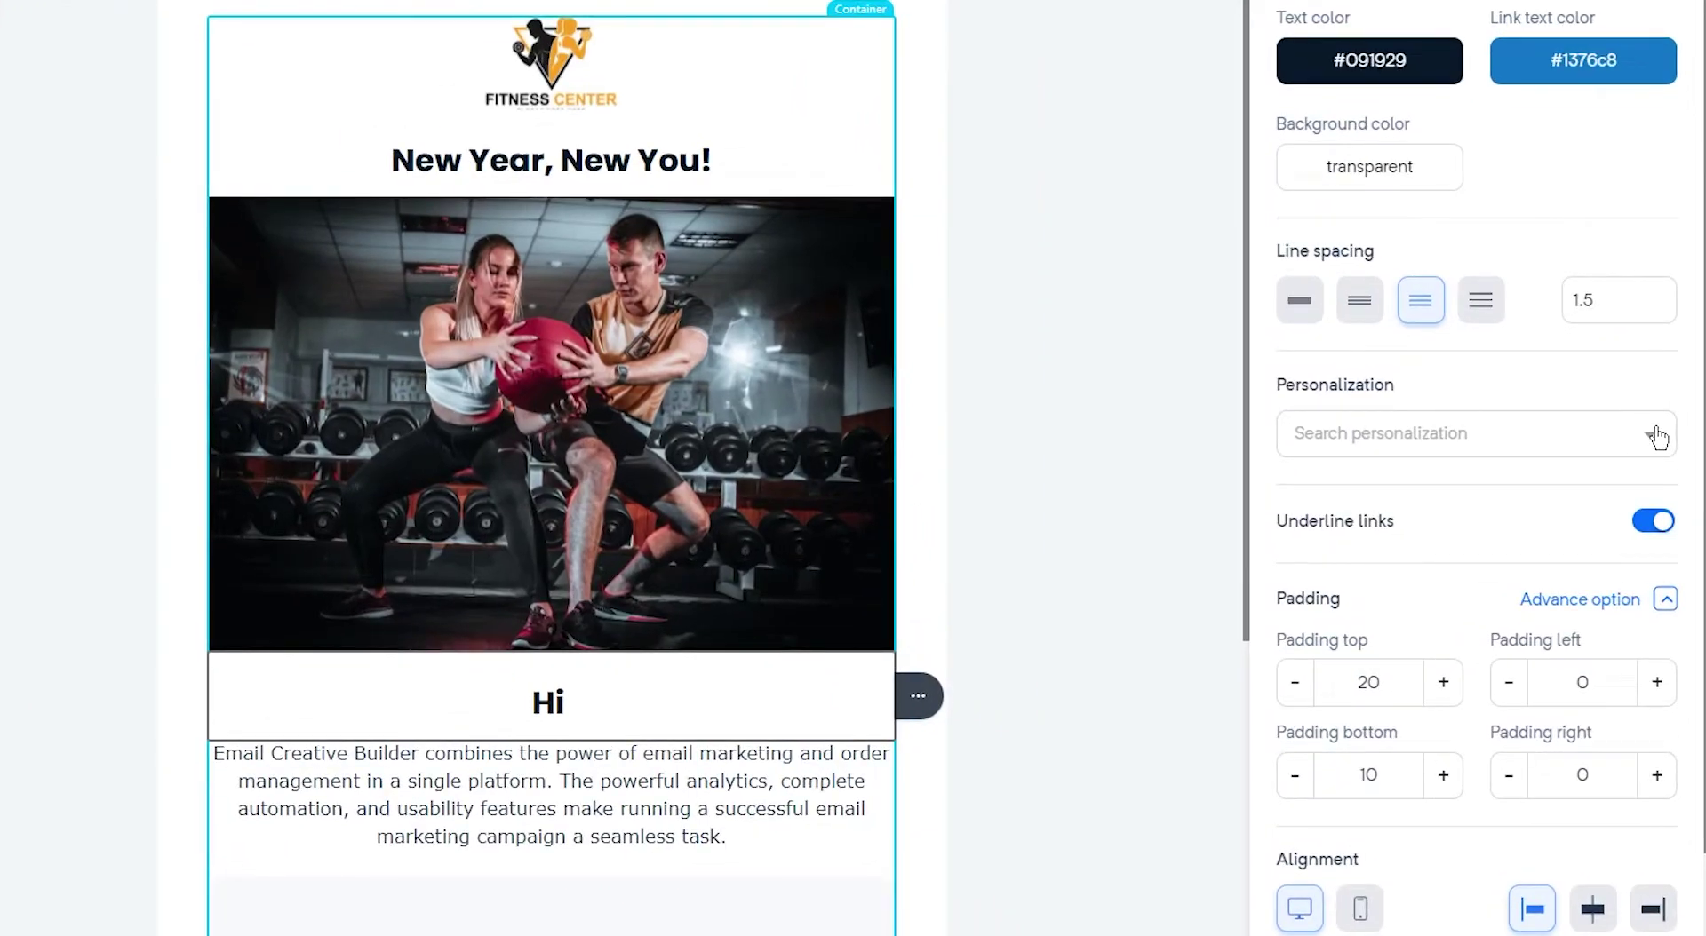
# Step: Insert the recipient's first-name personalization tag after 'Hi' in the greeting
pyautogui.click(1655, 437)
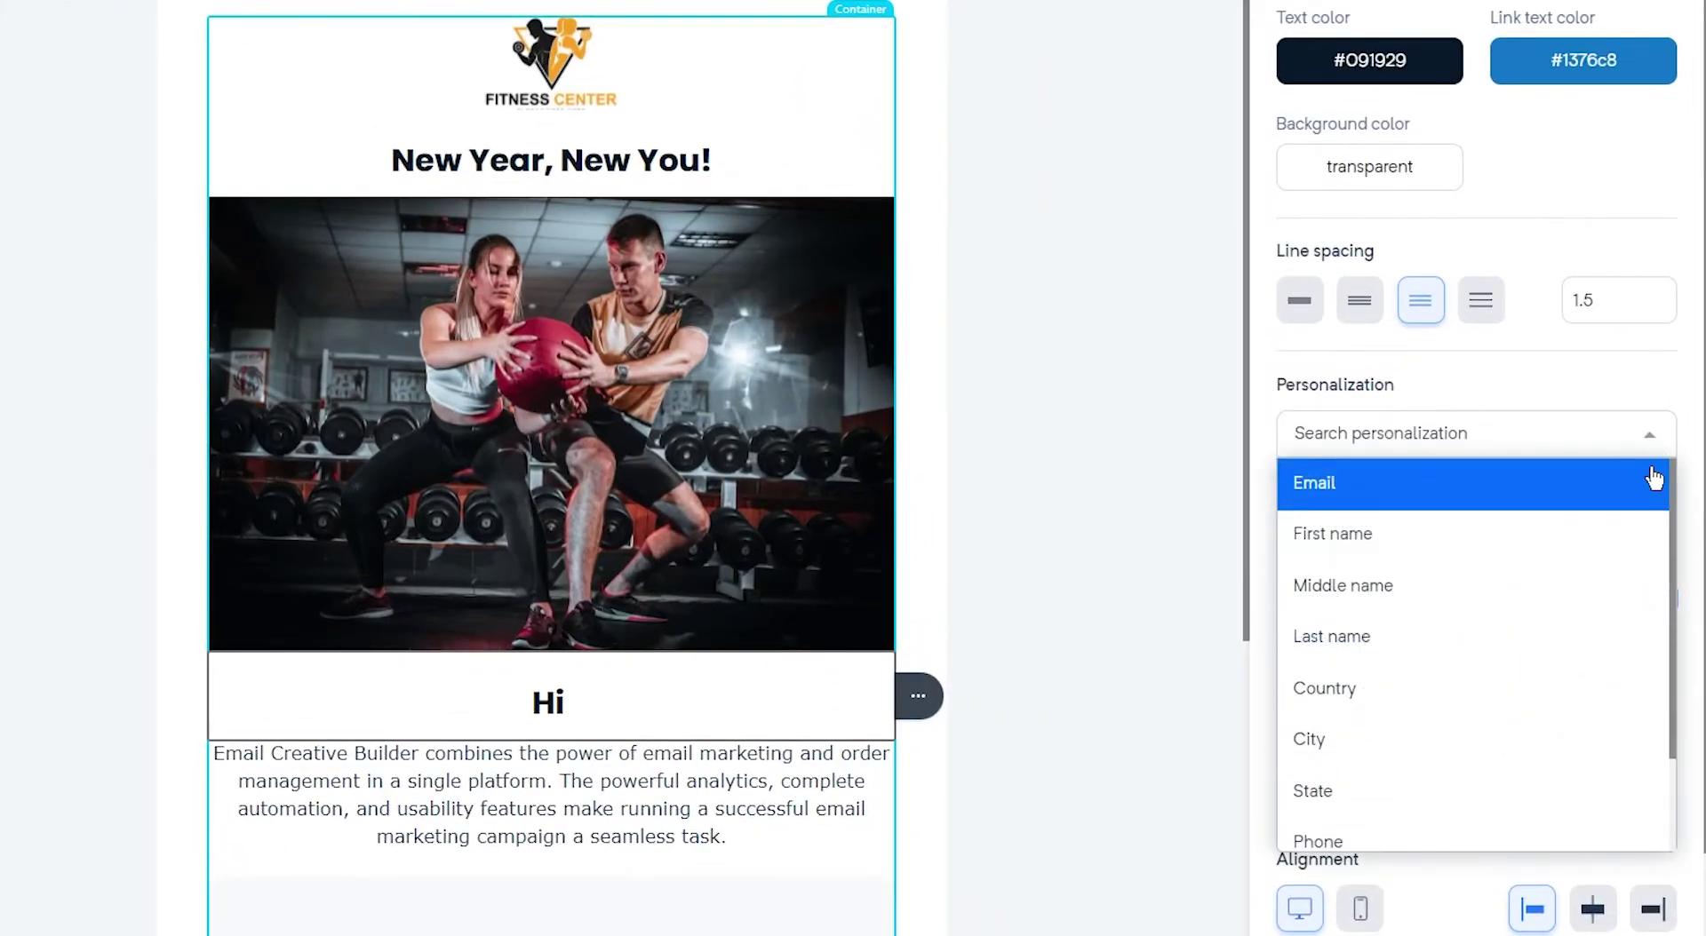
pyautogui.click(1642, 544)
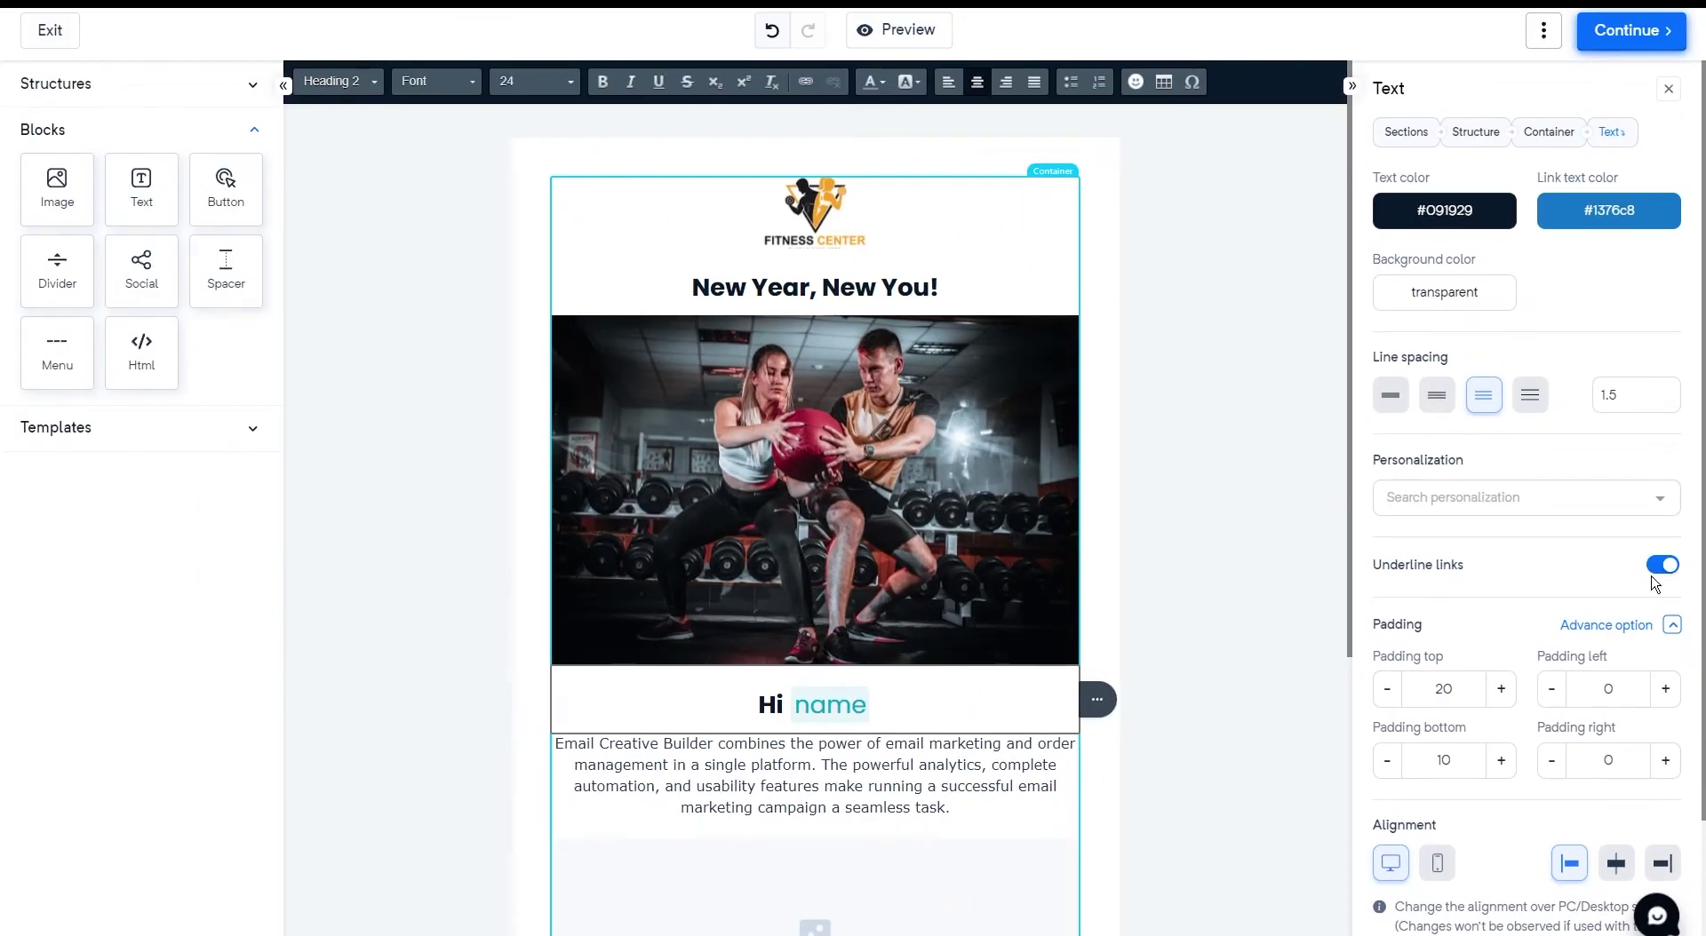
# Step: Add a 'Join Now' button below the image placeholder
pyautogui.scroll(-5, 430, 427)
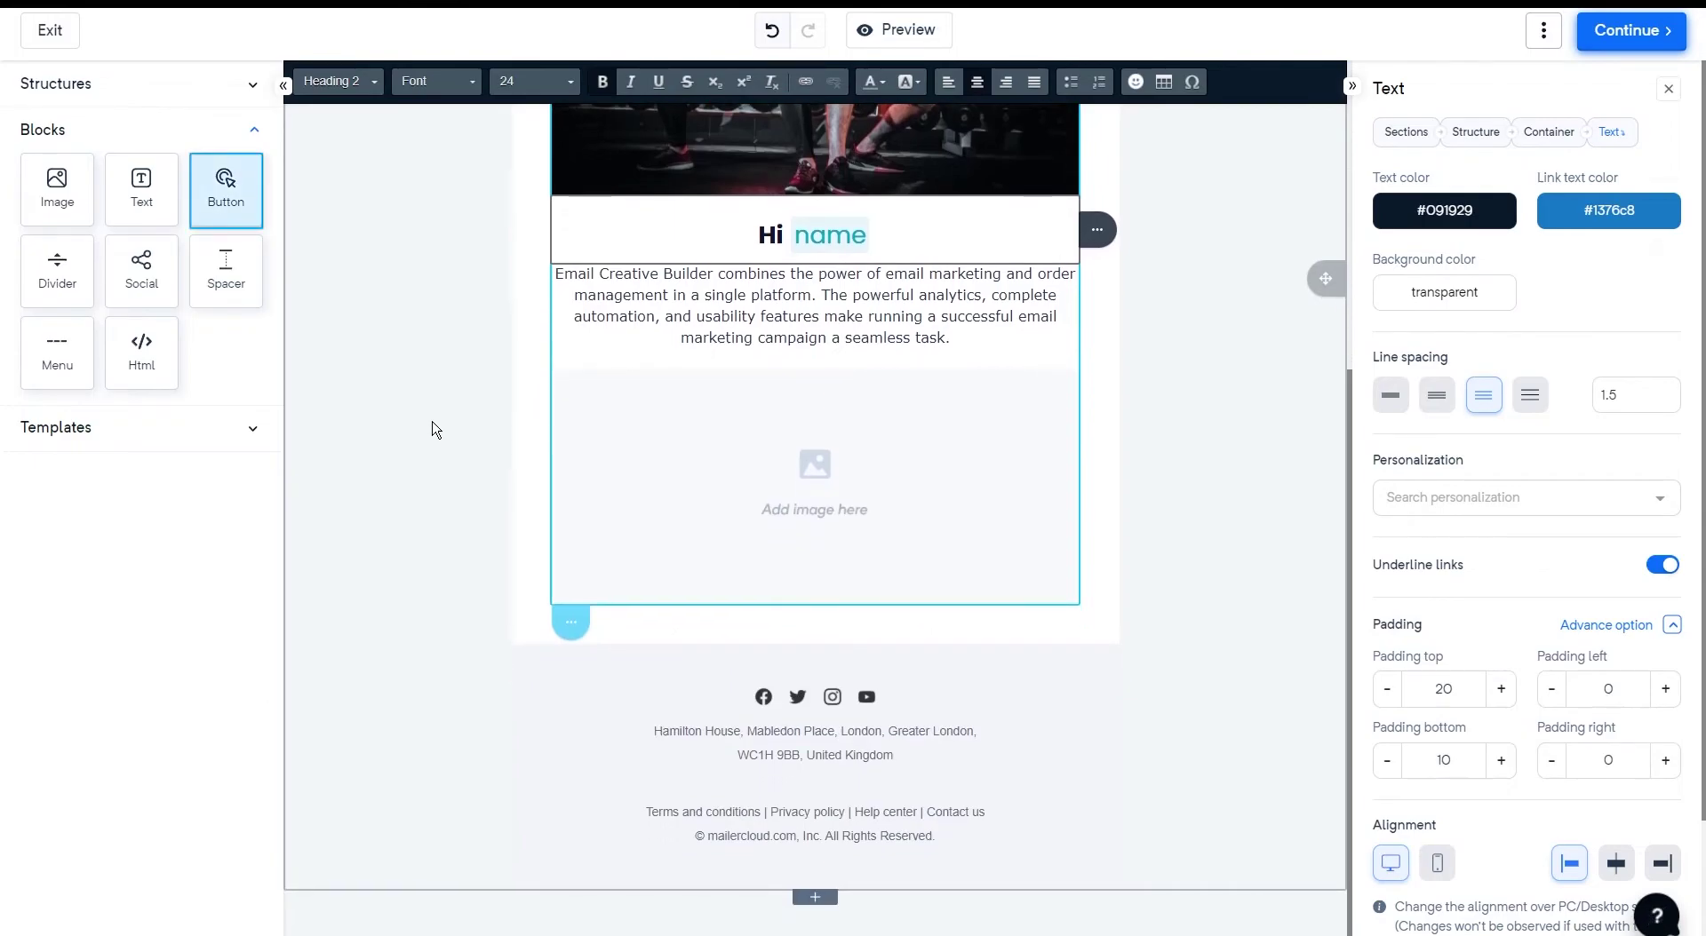
pyautogui.moveTo(240, 203); pyautogui.dragTo(844, 618)
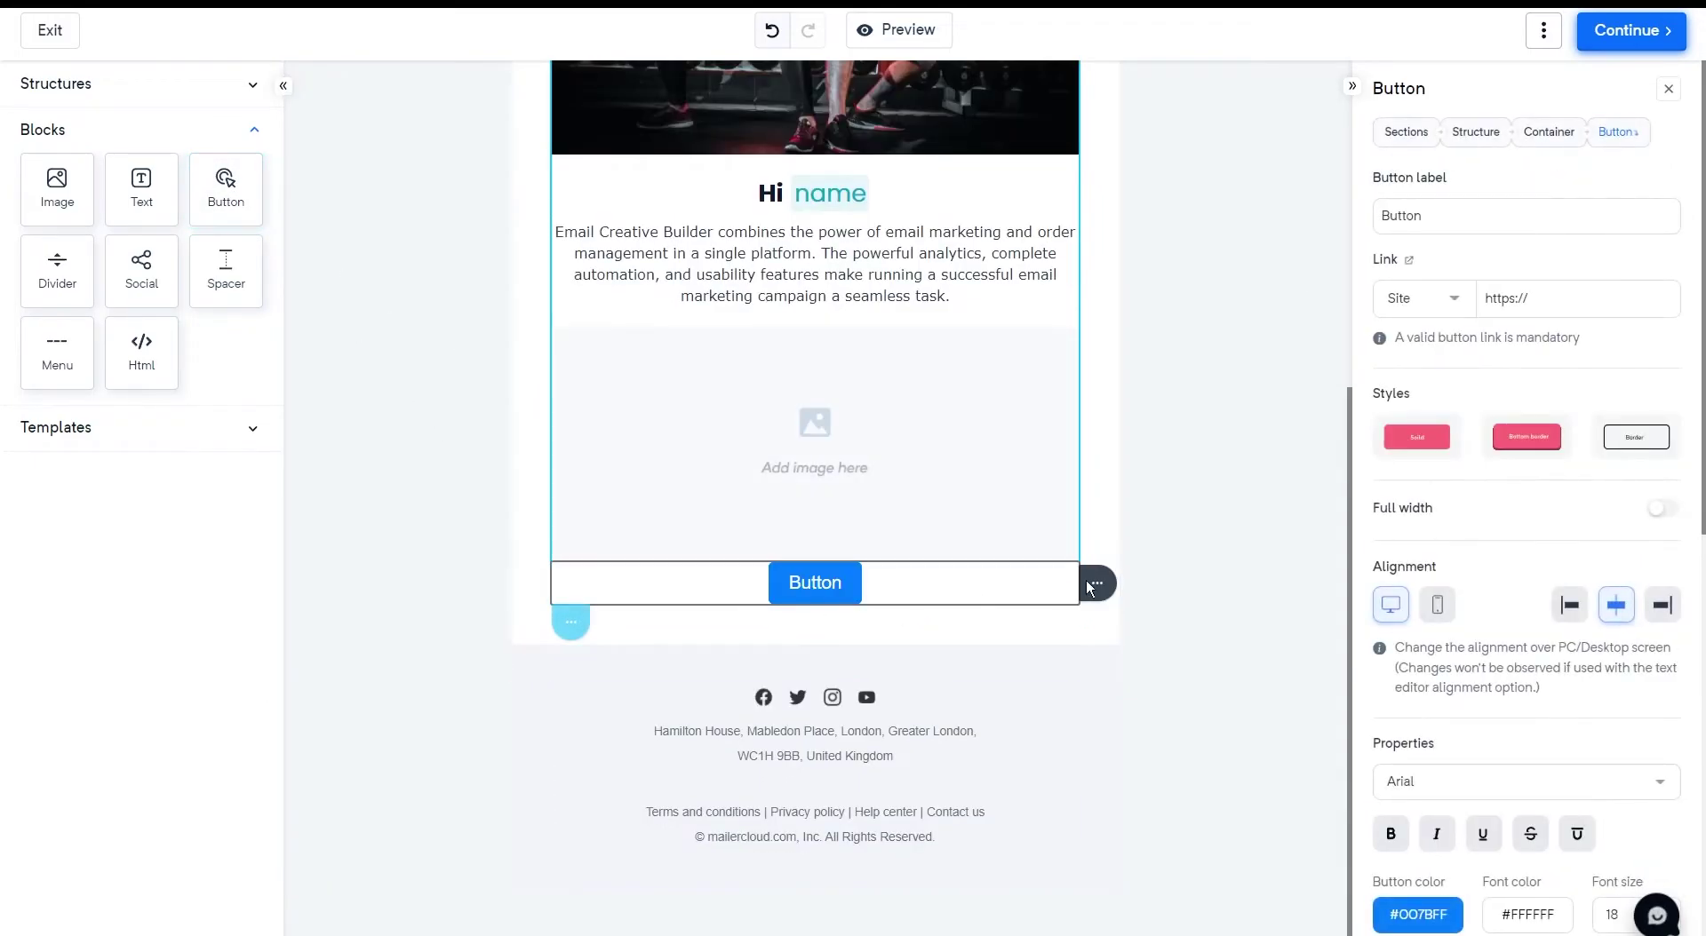
pyautogui.doubleClick(1459, 221)
pyautogui.write('Join Now')
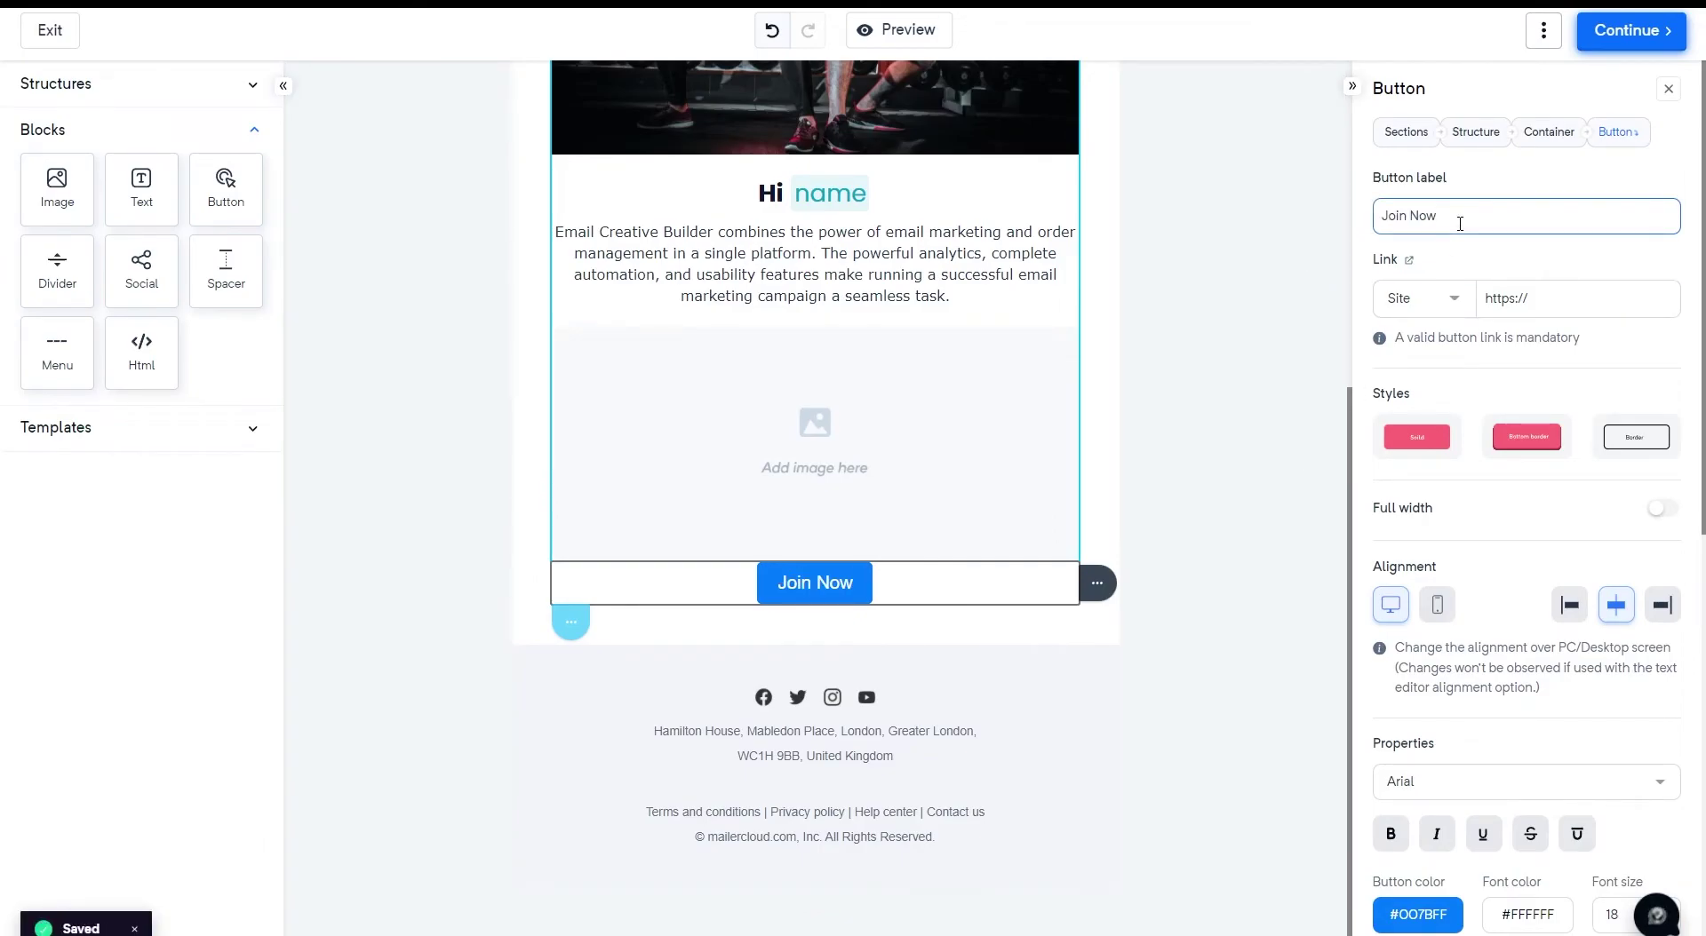
pyautogui.moveTo(1702, 249); pyautogui.dragTo(1702, 602)
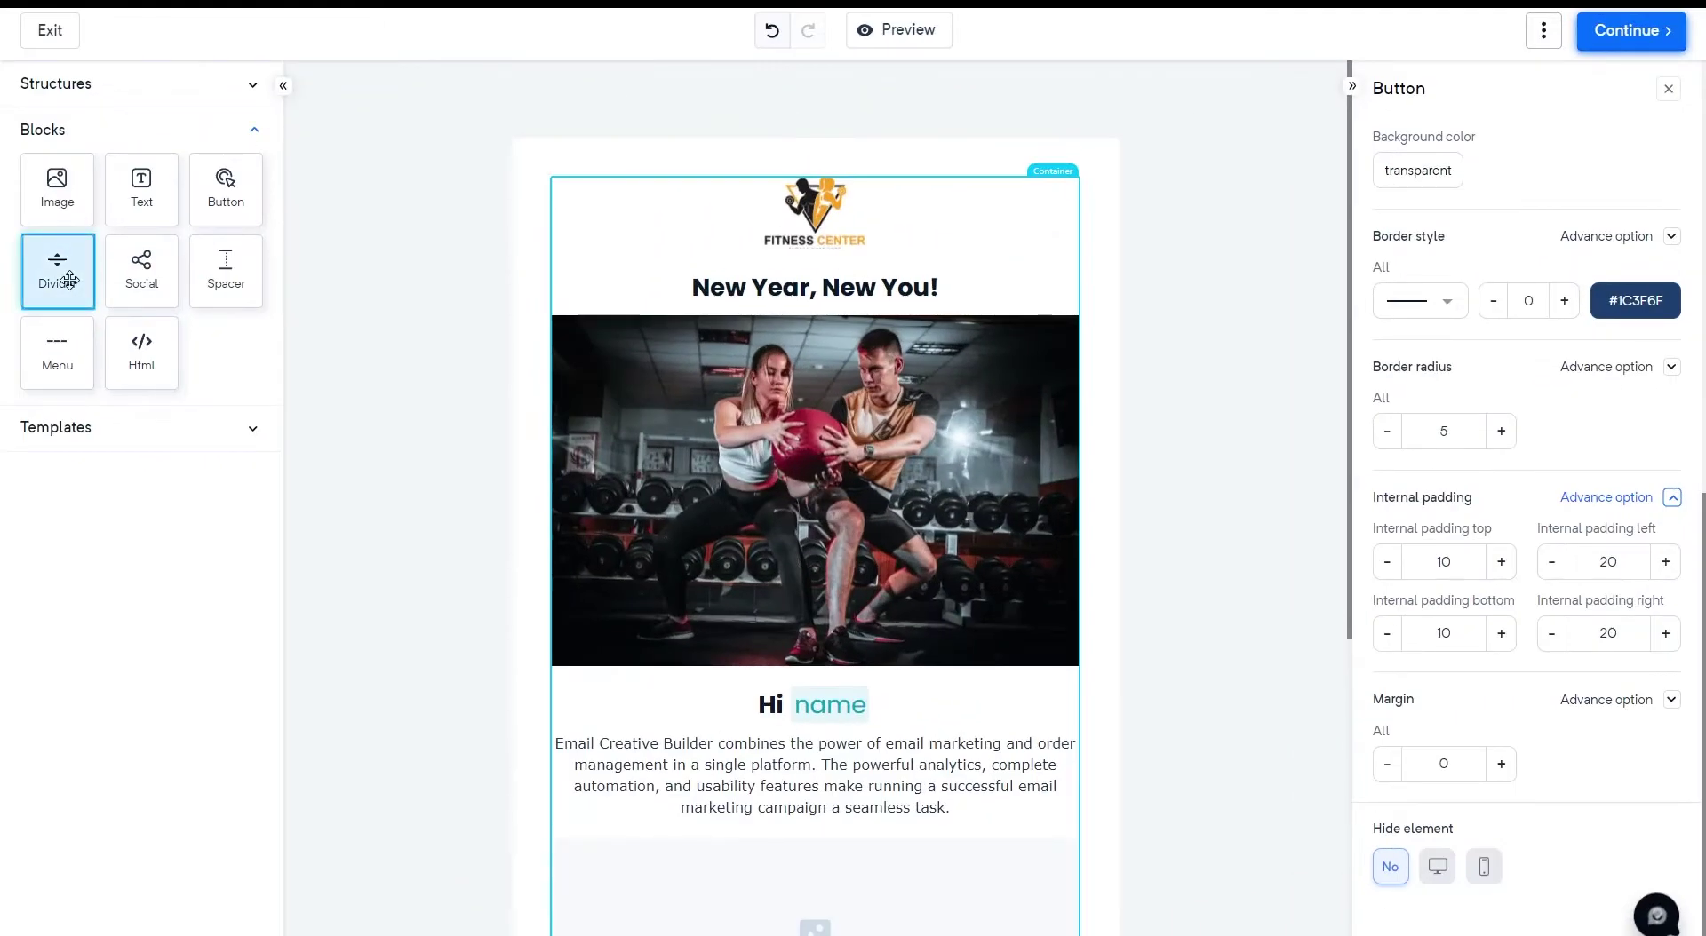
# Step: Add a divider beneath the main photo and Facebook, Twitter, Instagram and YouTube icons to the footer
pyautogui.moveTo(69, 280); pyautogui.dragTo(838, 678)
pyautogui.scroll(-5, 473, 578)
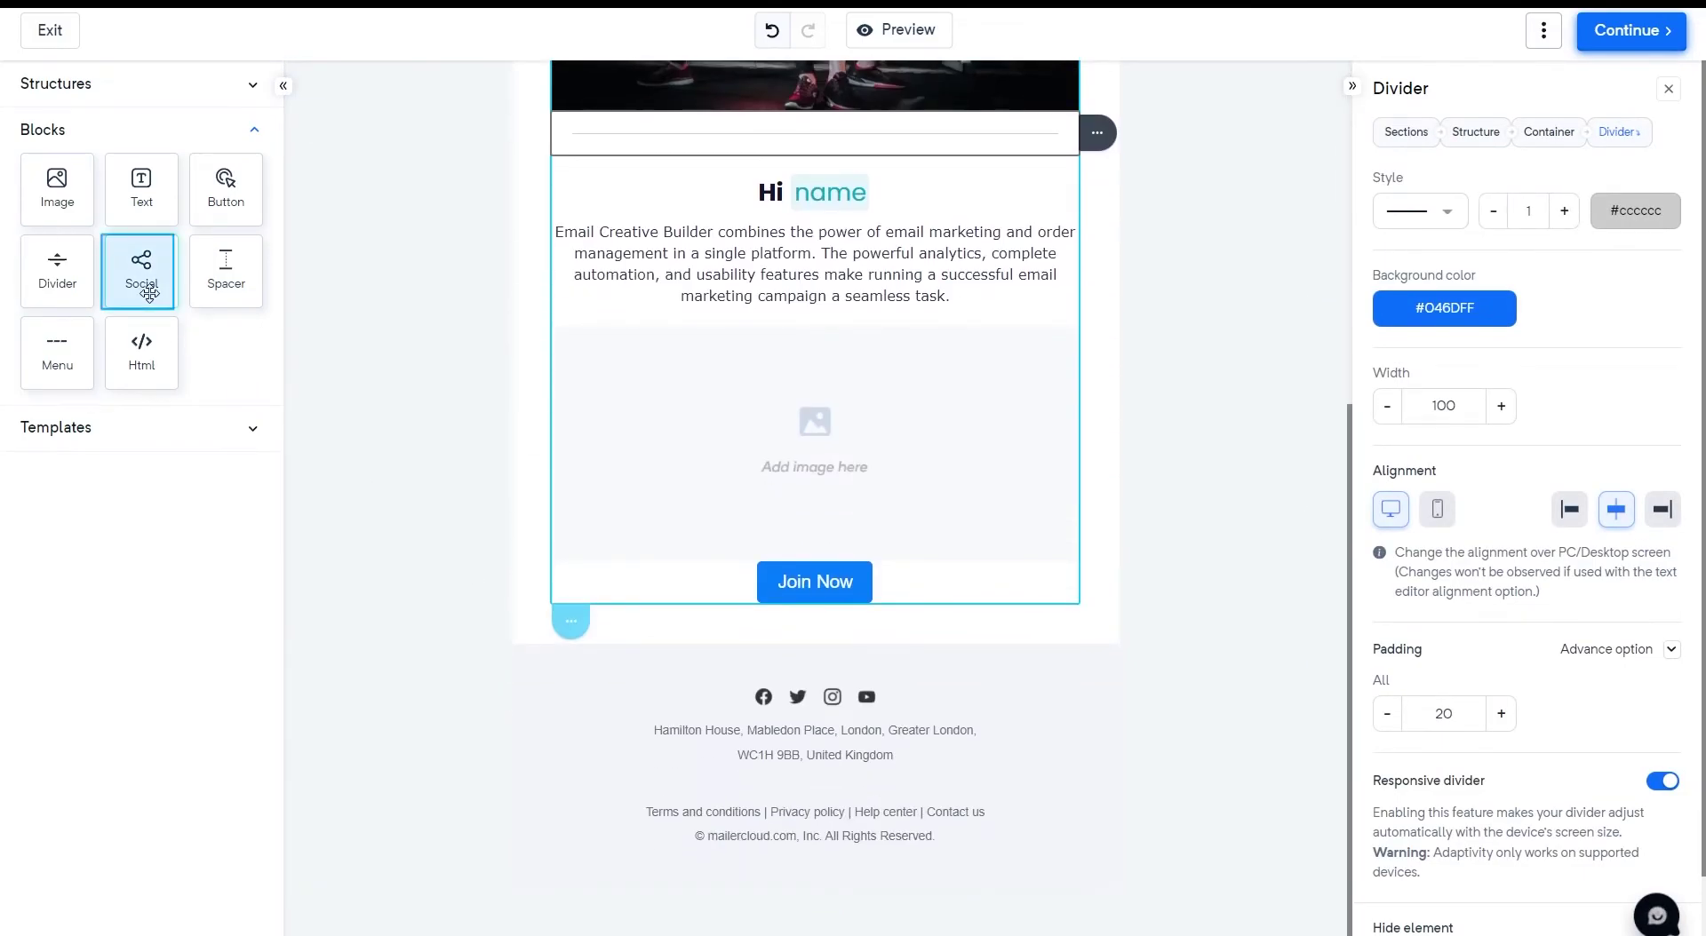
pyautogui.moveTo(149, 293); pyautogui.dragTo(817, 698)
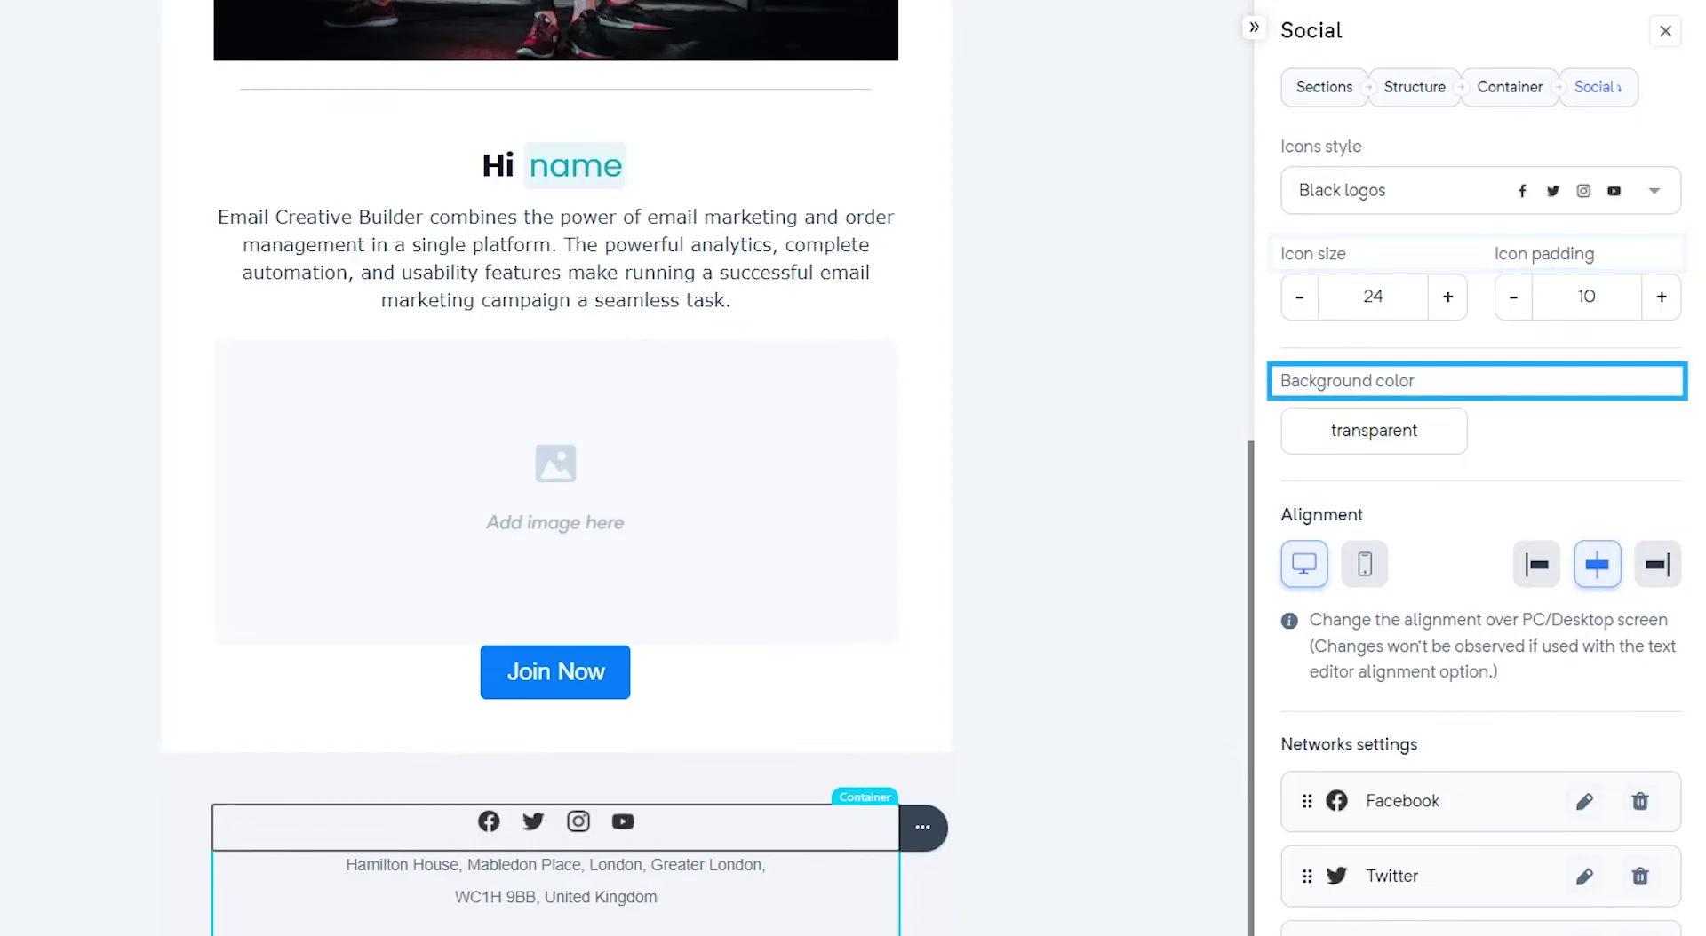
pyautogui.scroll(-5, 1698, 430)
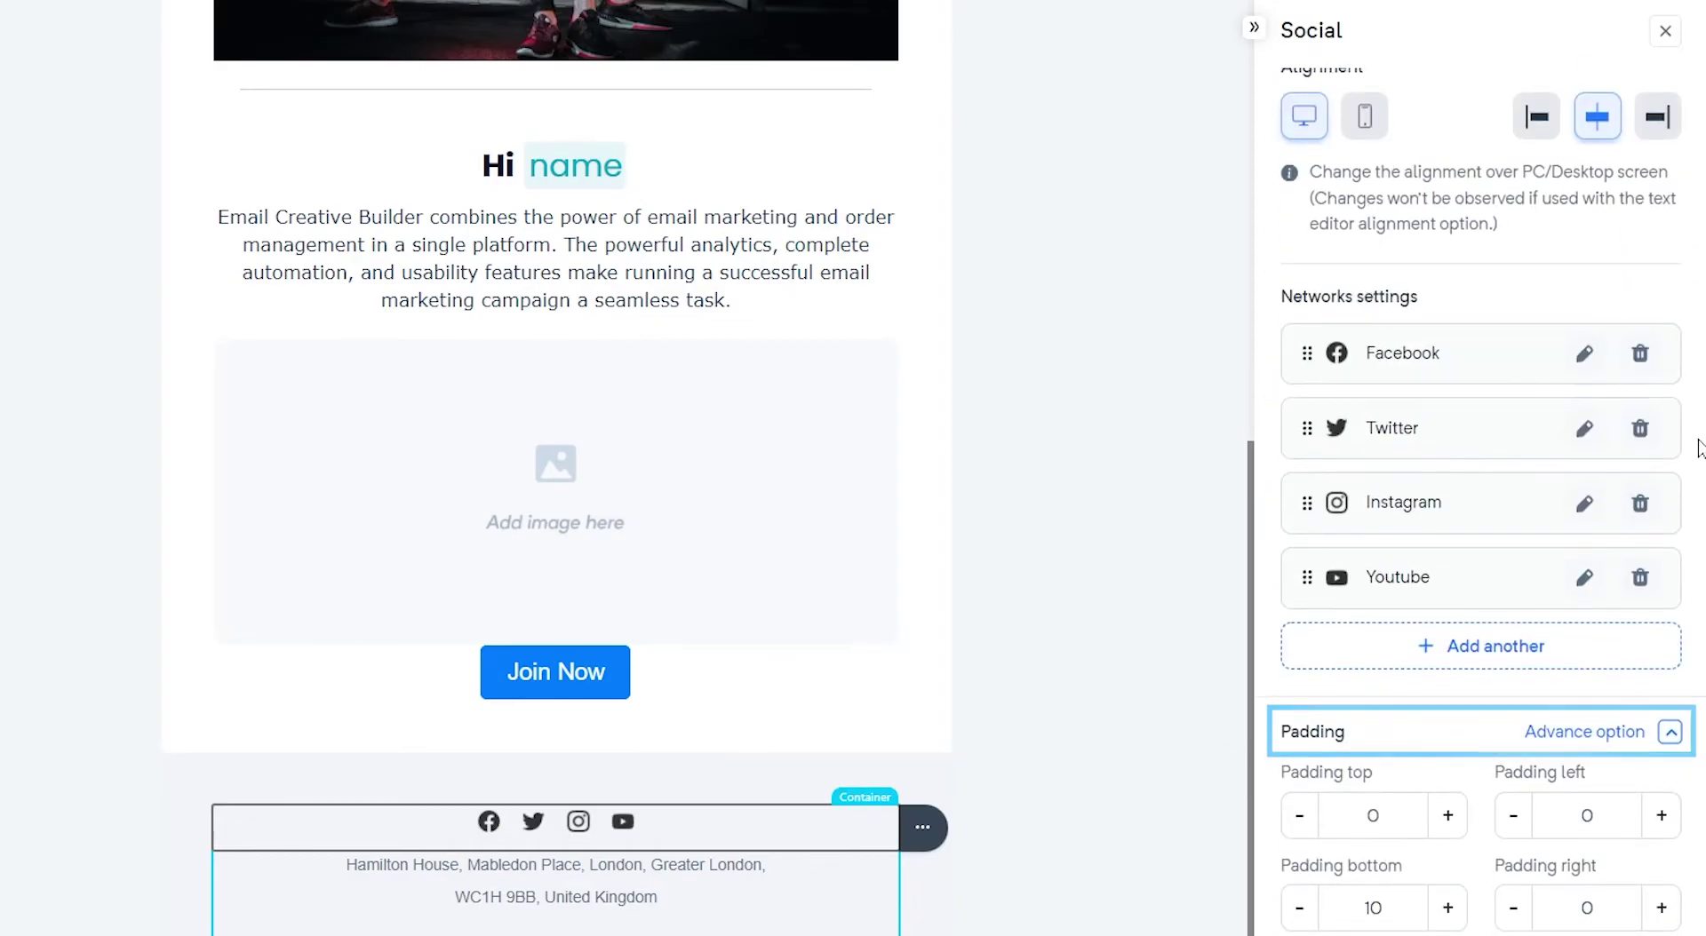
pyautogui.click(1636, 670)
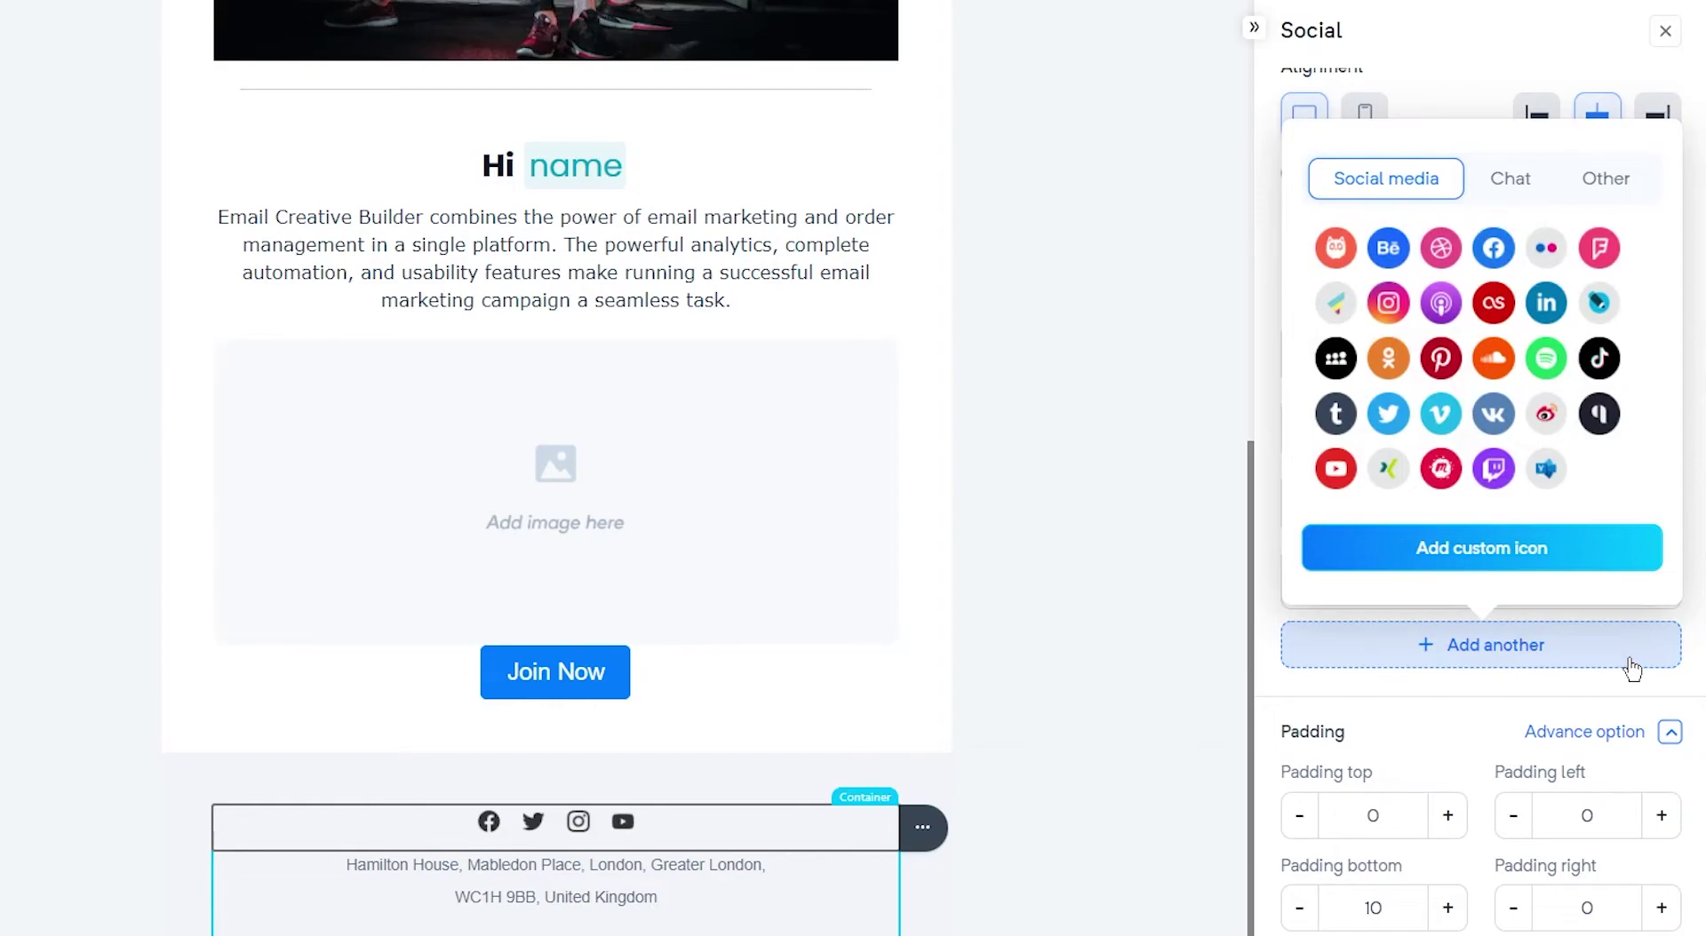
pyautogui.click(1633, 666)
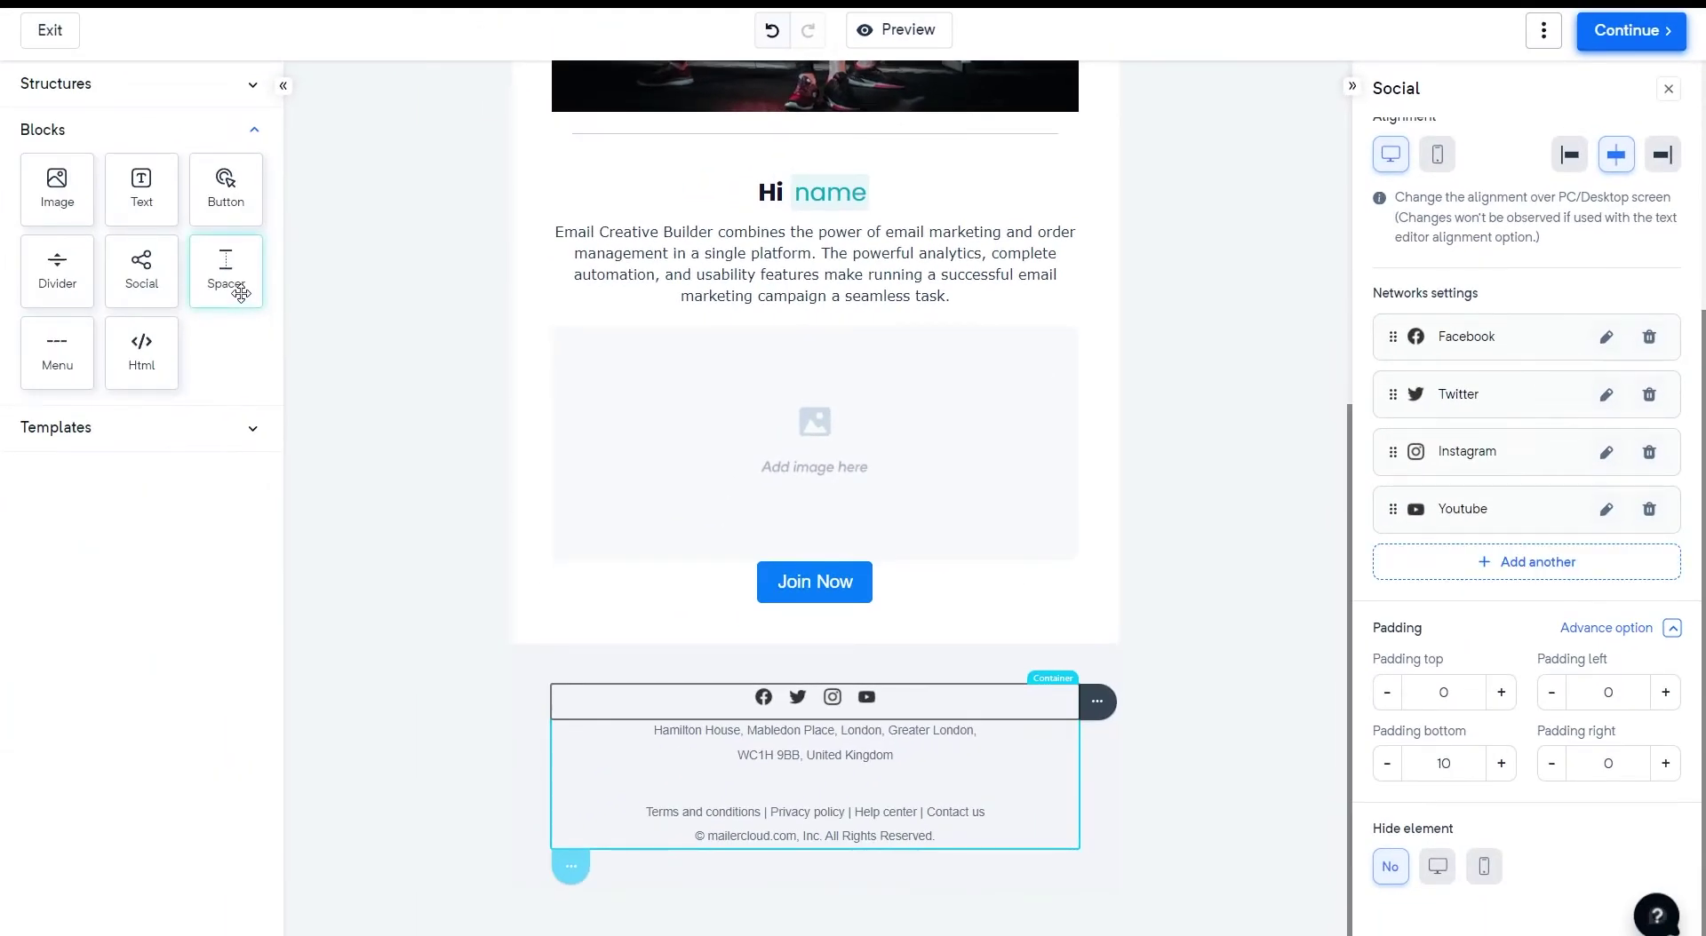
# Step: Drop Spacer, Menu and Html blocks onto the canvas around the Join Now button
pyautogui.moveTo(240, 293); pyautogui.dragTo(836, 556)
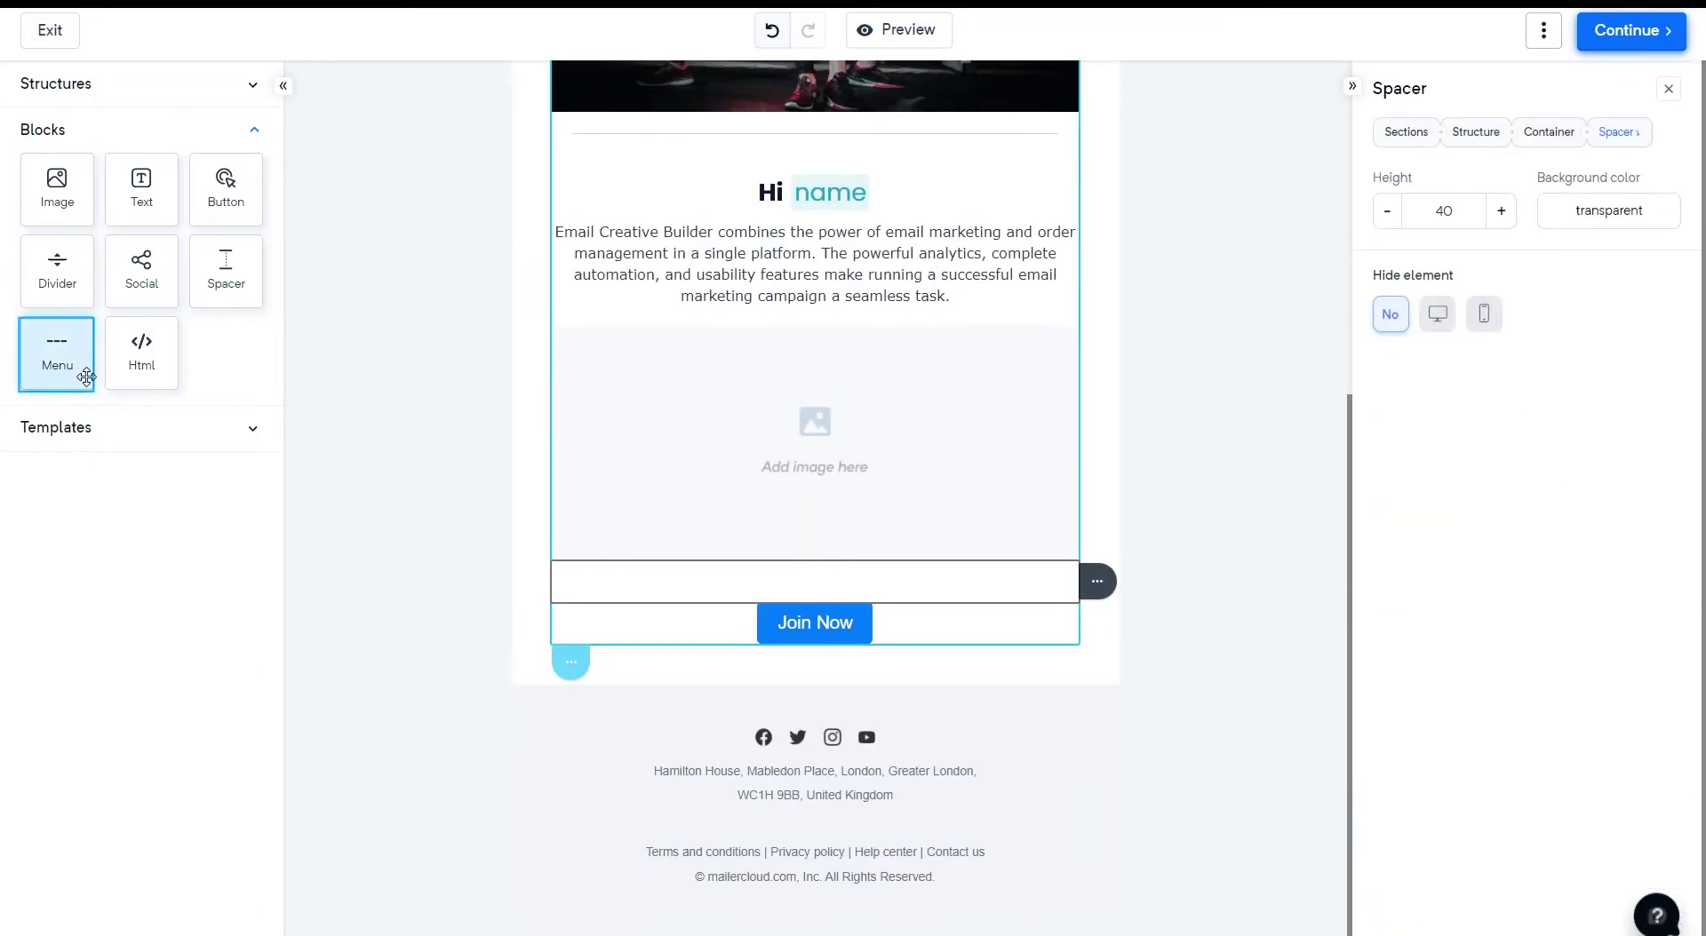
pyautogui.moveTo(86, 377); pyautogui.dragTo(848, 668)
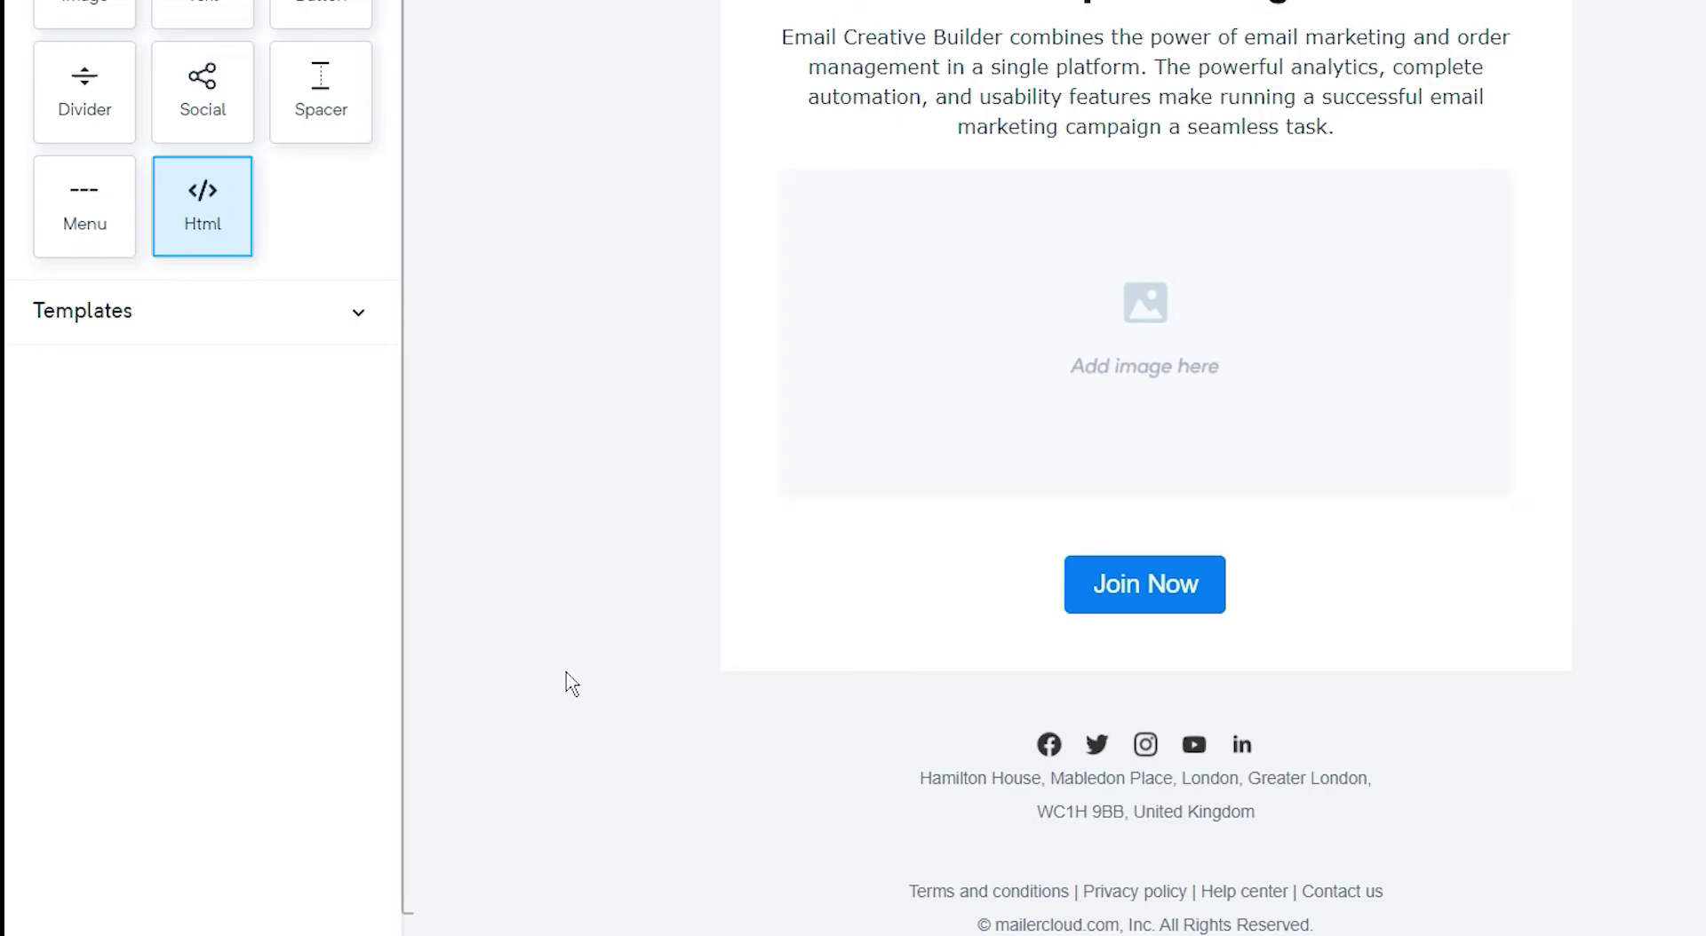
pyautogui.moveTo(221, 221)
pyautogui.mouseDown()
pyautogui.moveTo(1177, 548)
pyautogui.moveTo(1477, 494)
pyautogui.mouseUp()
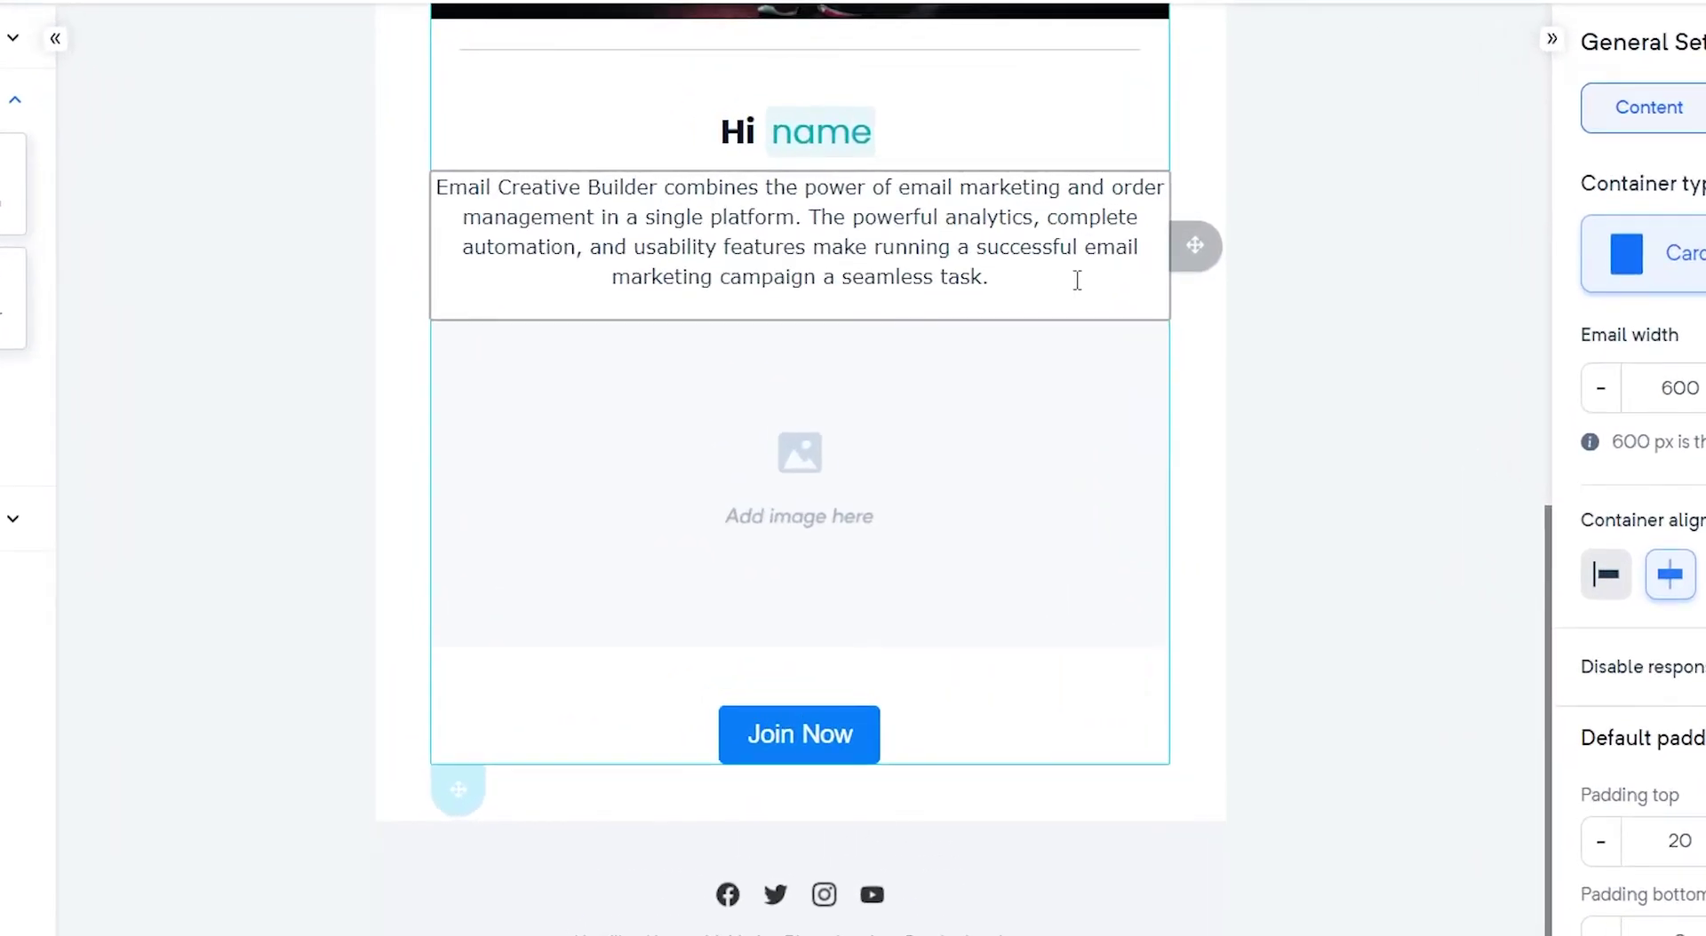
# Step: Move the intro paragraph below the image placeholder and duplicate it
pyautogui.click(1076, 280)
pyautogui.moveTo(1194, 247); pyautogui.dragTo(1195, 662)
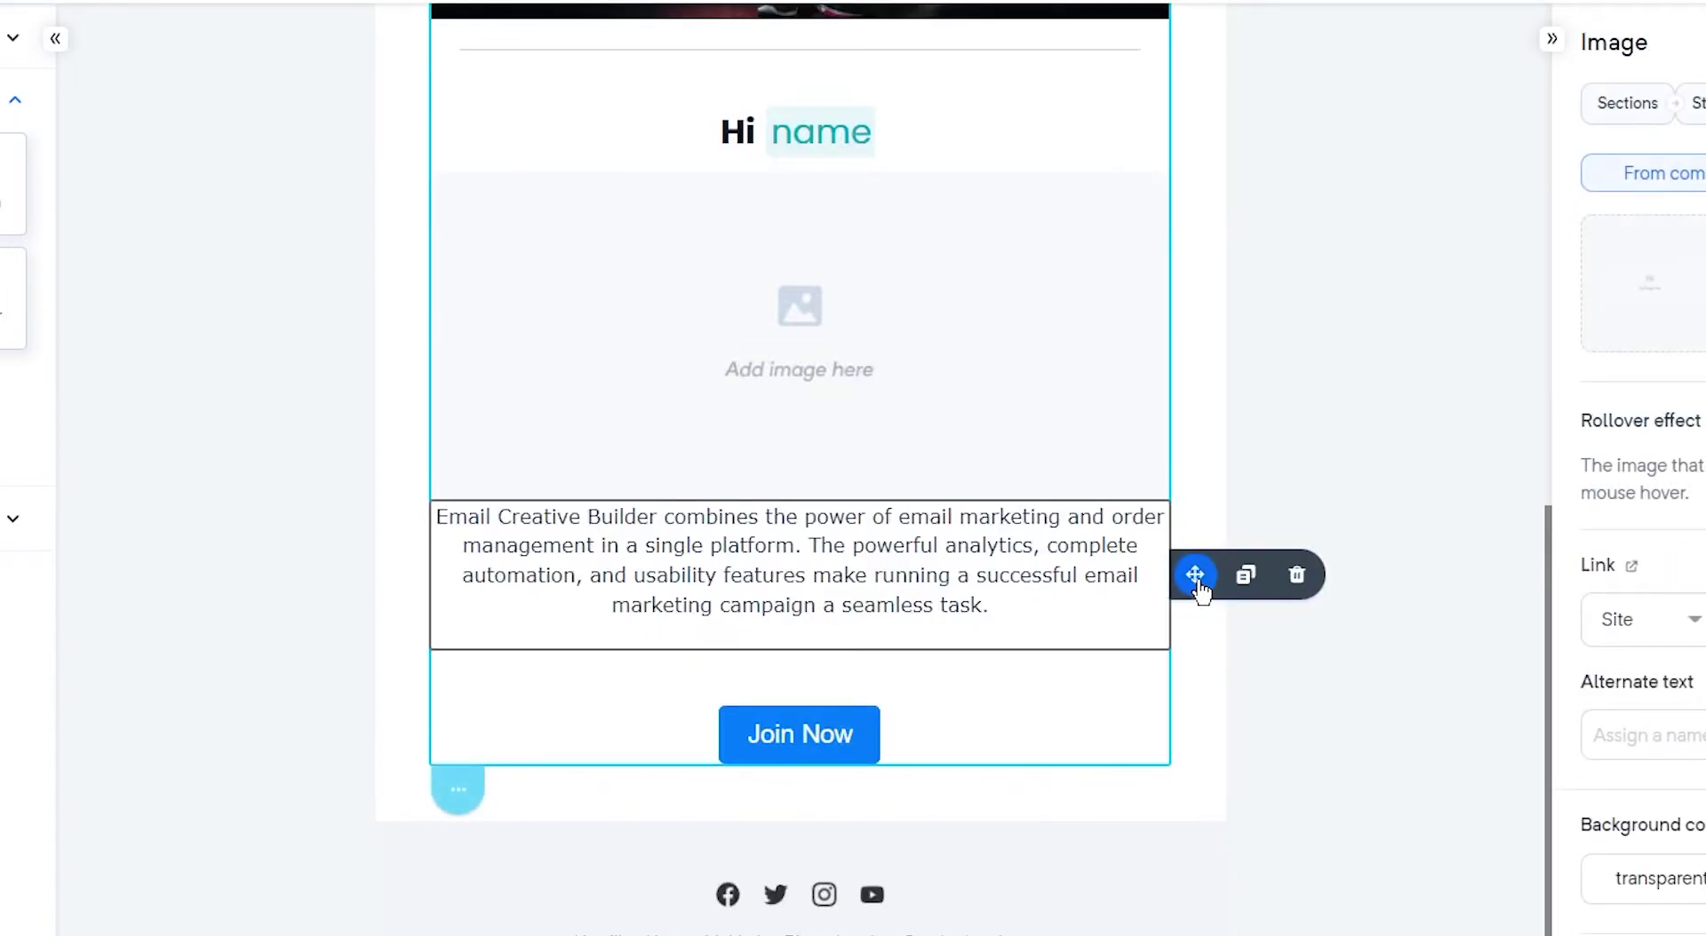
pyautogui.click(1254, 589)
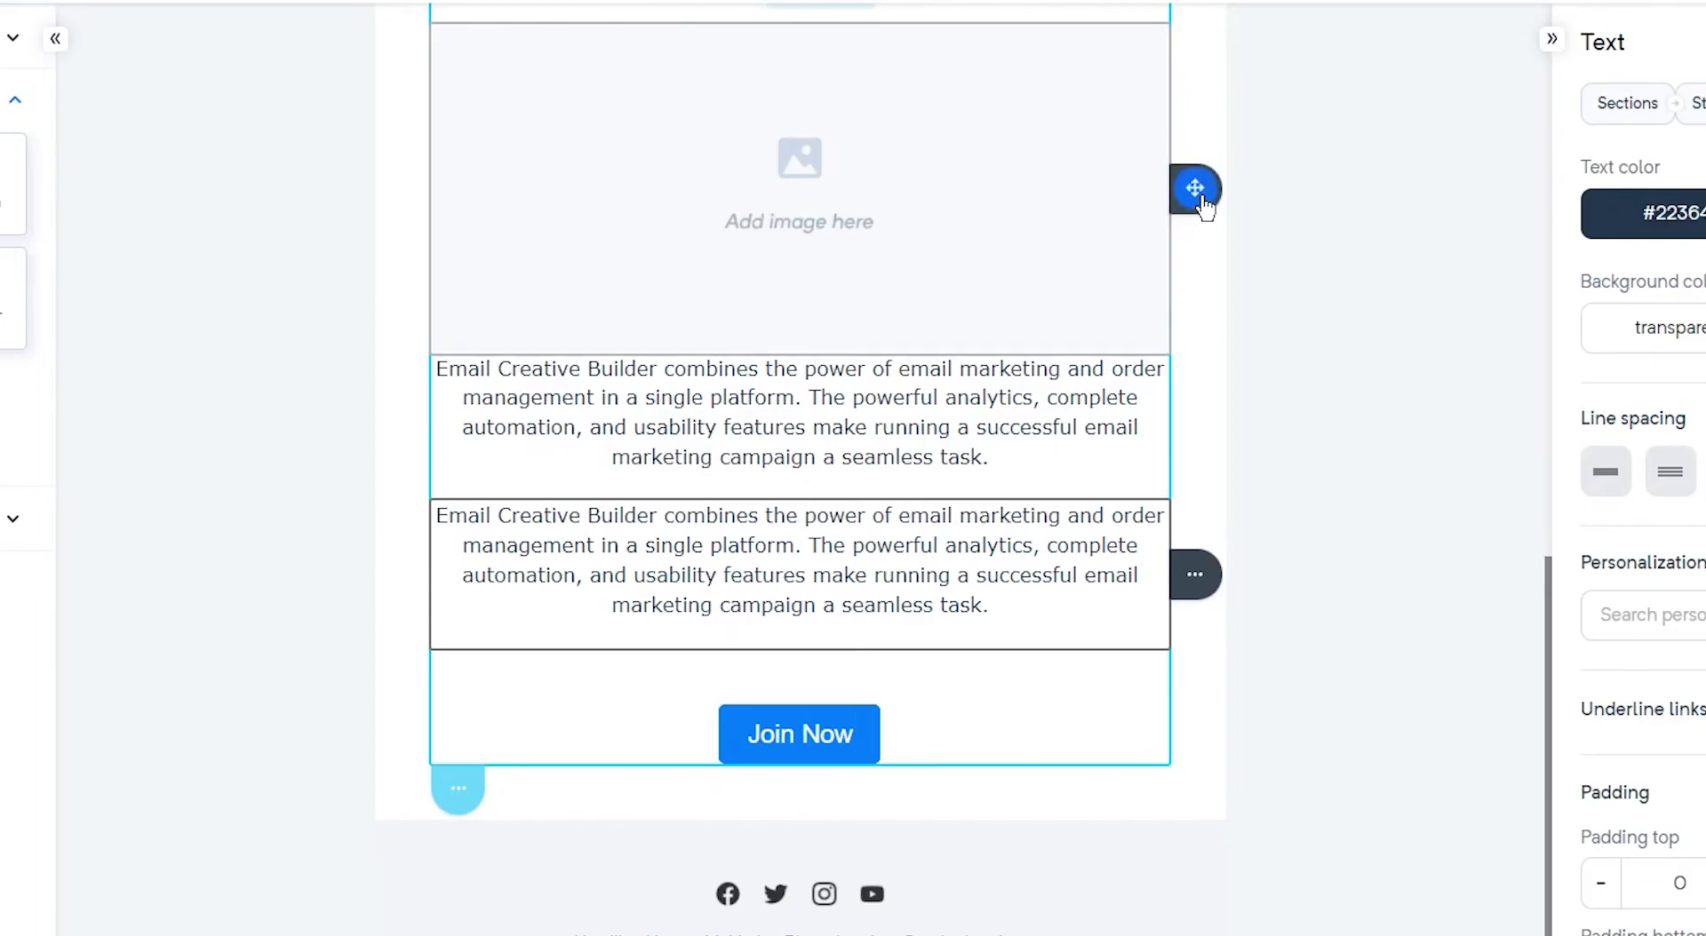
# Step: Delete the empty image placeholder above Join Now
pyautogui.click(1195, 188)
pyautogui.click(1294, 190)
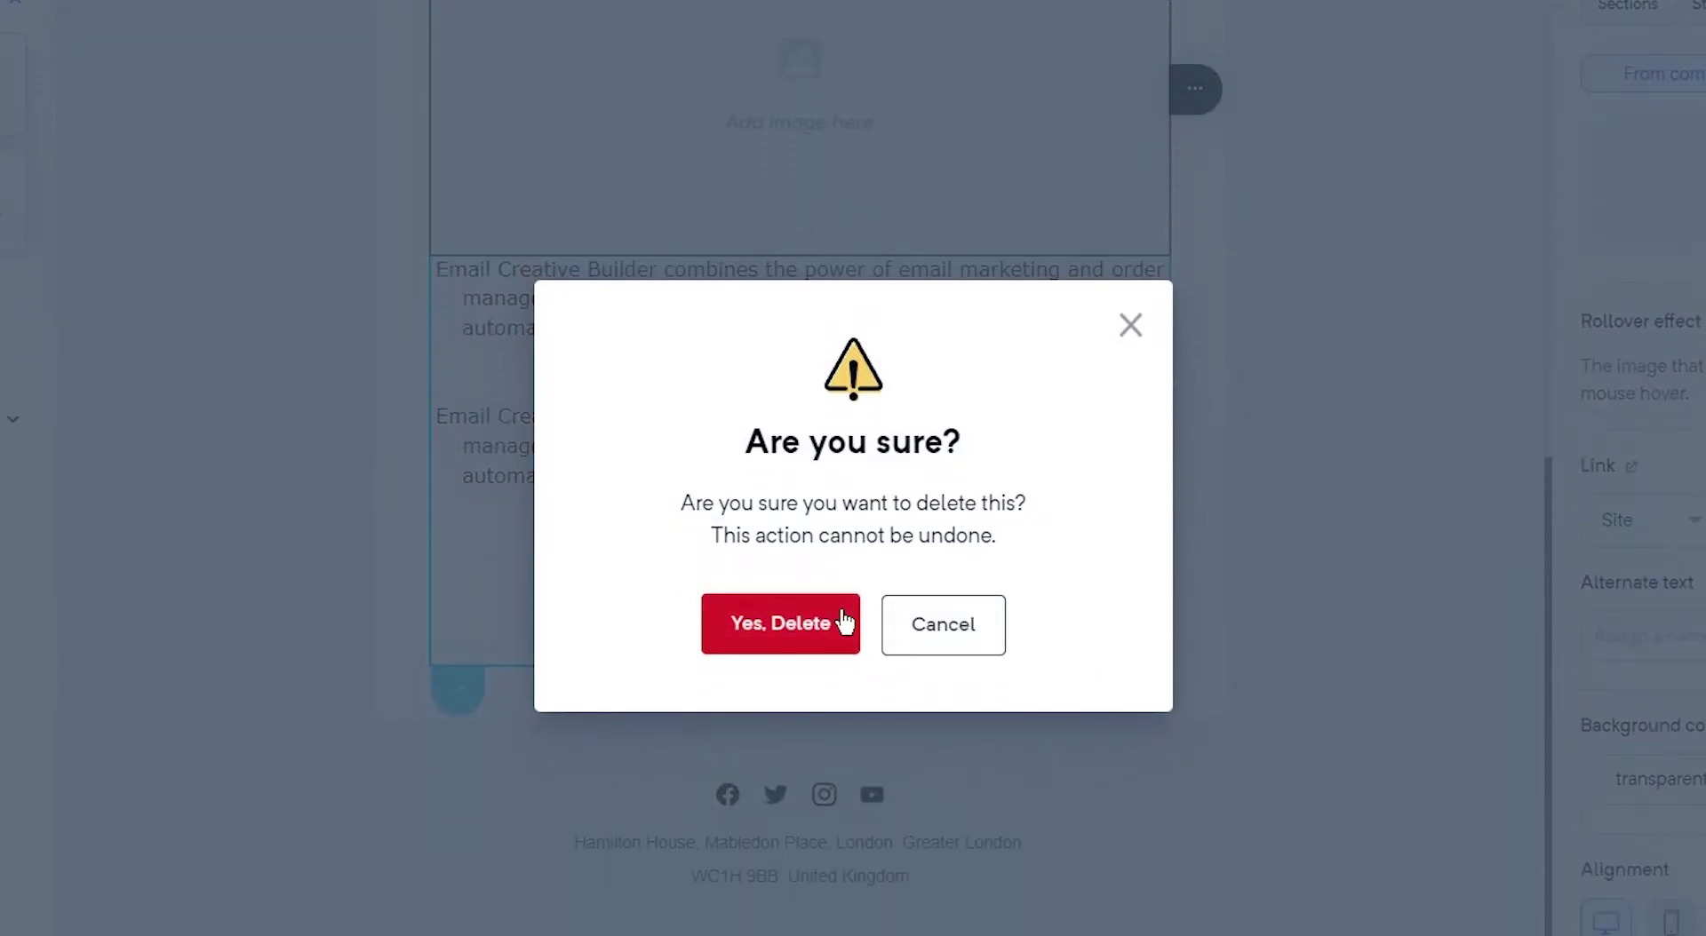
pyautogui.click(844, 622)
pyautogui.click(1162, 639)
# Step: Browse the Templates module list down to the Footers section
pyautogui.scroll(5, 1167, 640)
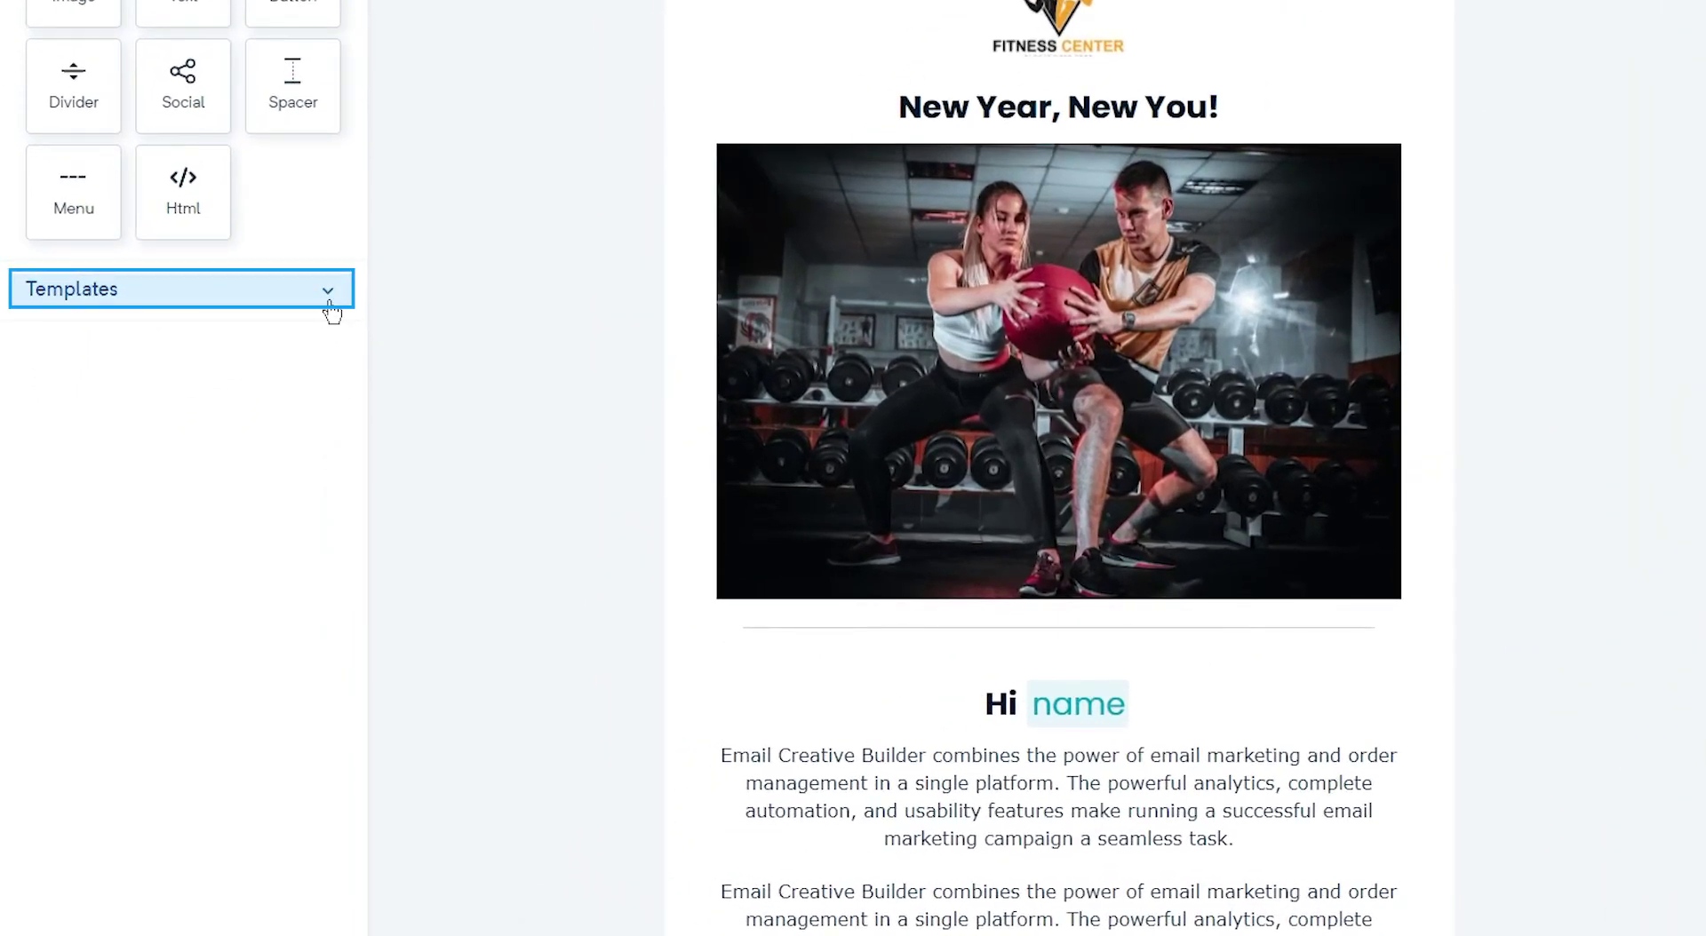
pyautogui.click(254, 432)
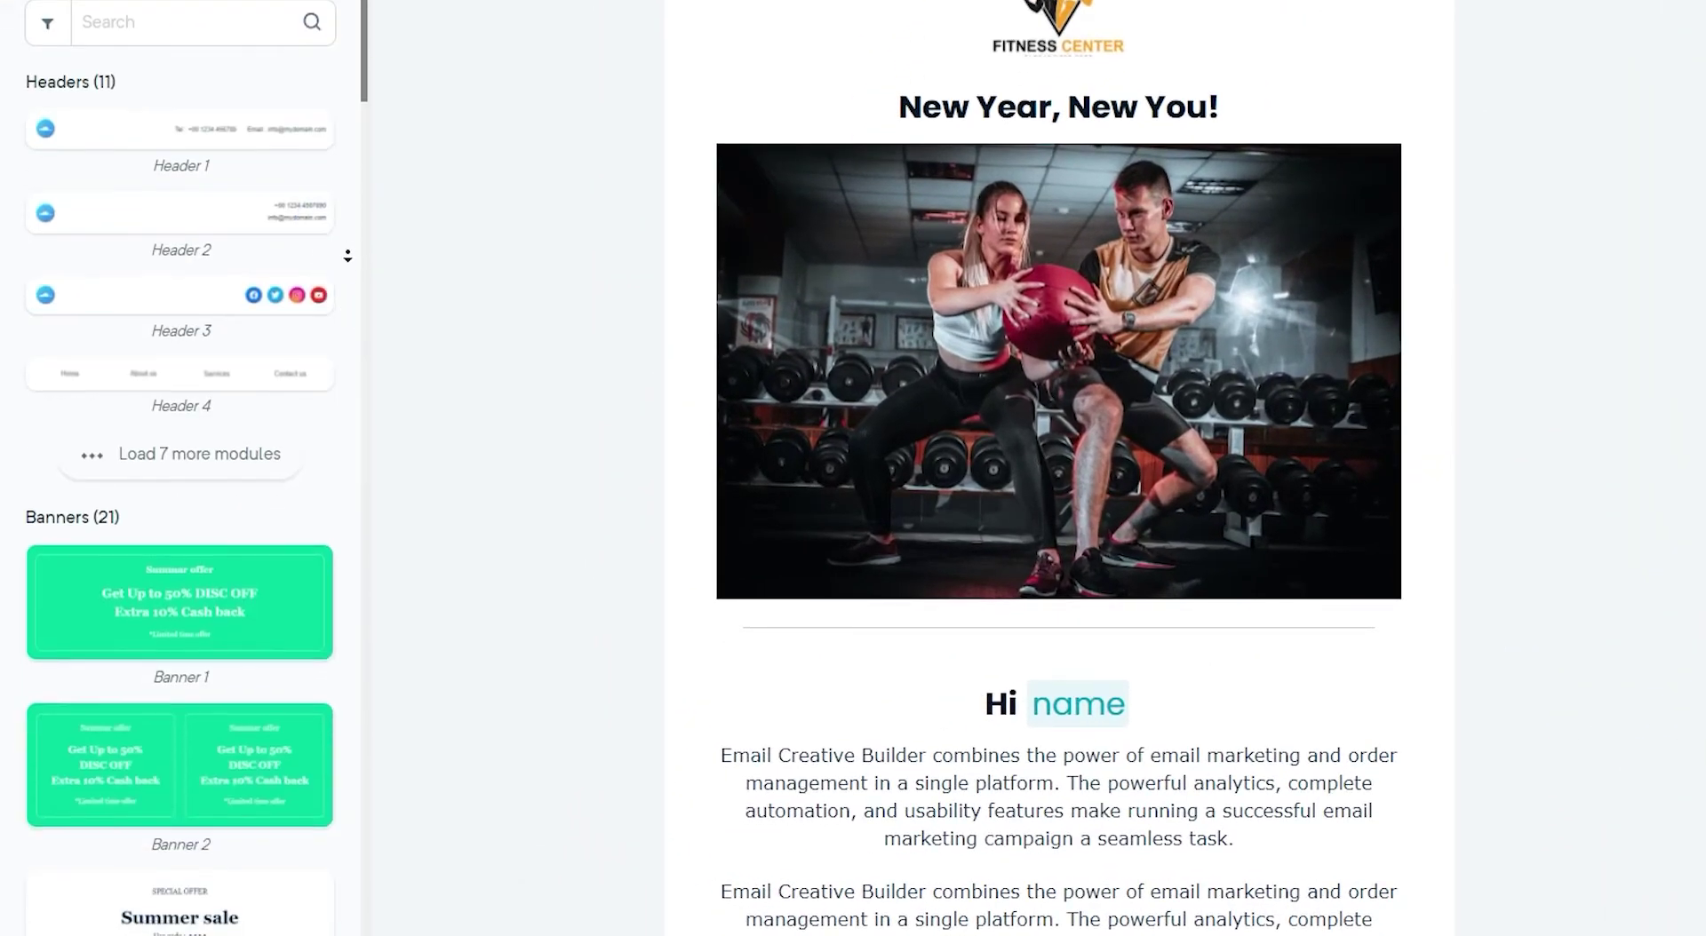
pyautogui.scroll(-1, 347, 260)
pyautogui.scroll(-1, 348, 260)
pyautogui.scroll(-1, 346, 266)
pyautogui.scroll(-3, 345, 279)
pyautogui.scroll(-3, 344, 290)
pyautogui.scroll(-3, 343, 286)
pyautogui.scroll(-4, 342, 290)
pyautogui.scroll(-4, 343, 293)
pyautogui.scroll(-4, 345, 305)
pyautogui.scroll(-4, 345, 304)
pyautogui.scroll(-4, 345, 304)
pyautogui.scroll(-4, 345, 305)
pyautogui.scroll(-2, 345, 305)
pyautogui.scroll(-5, 348, 309)
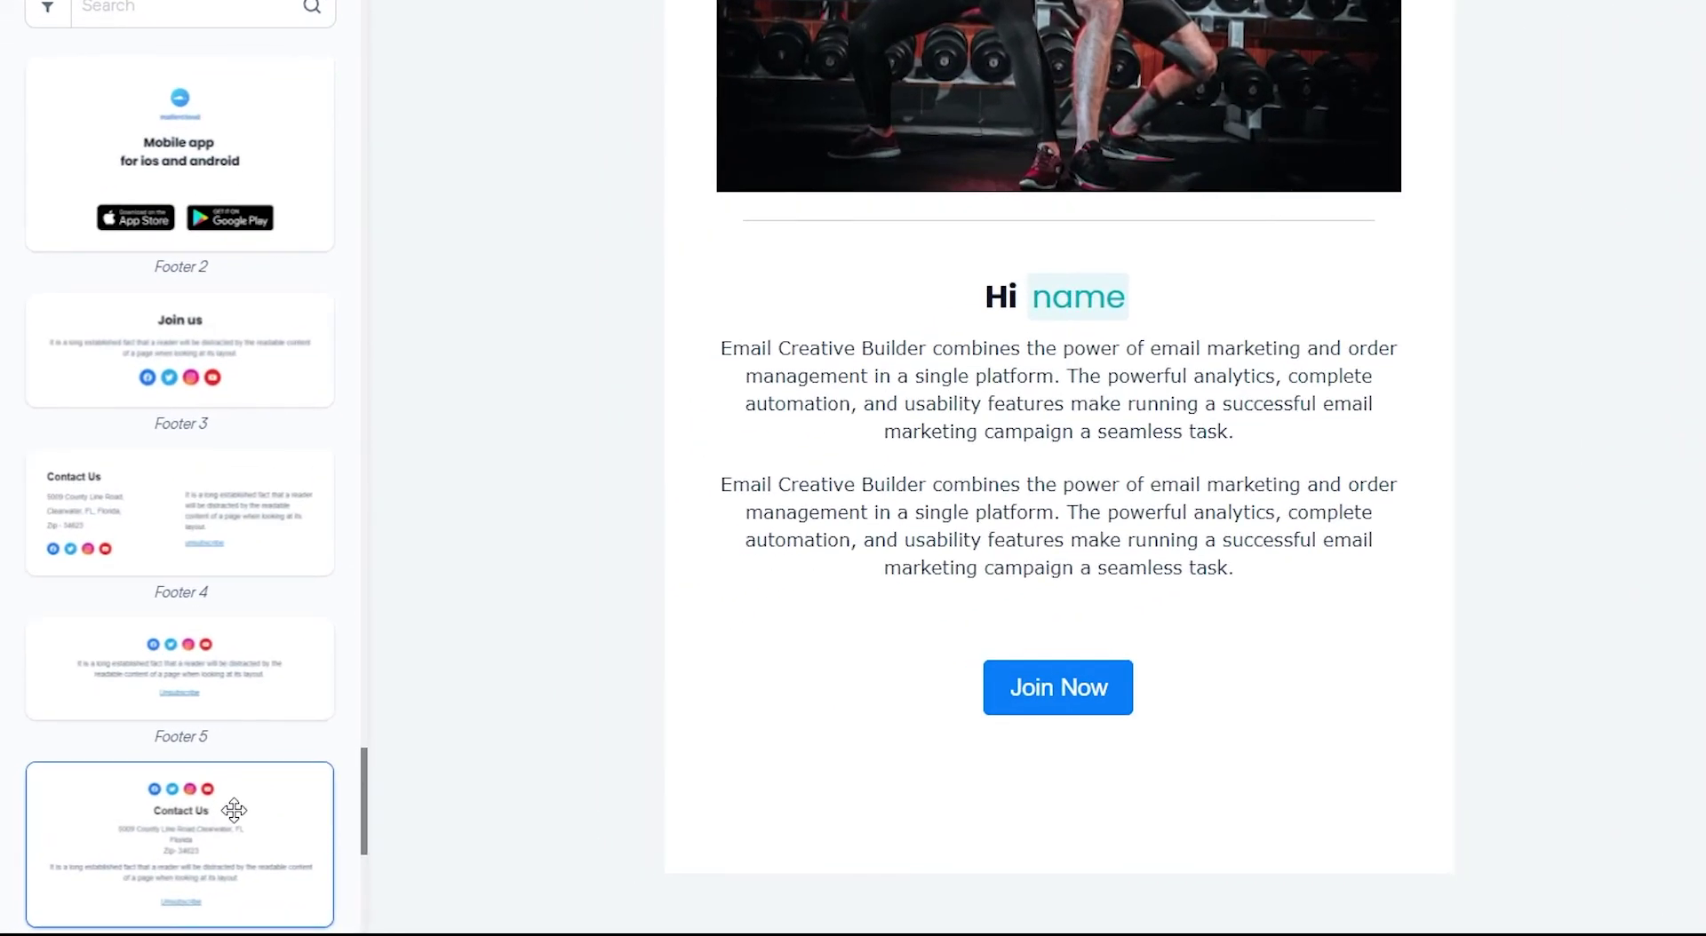
# Step: Drop the Contact Us footer below Join Now and select its Unsubscribe text
pyautogui.moveTo(234, 811)
pyautogui.mouseDown()
pyautogui.moveTo(1148, 757)
pyautogui.moveTo(1124, 766)
pyautogui.mouseUp()
pyautogui.click(1125, 766)
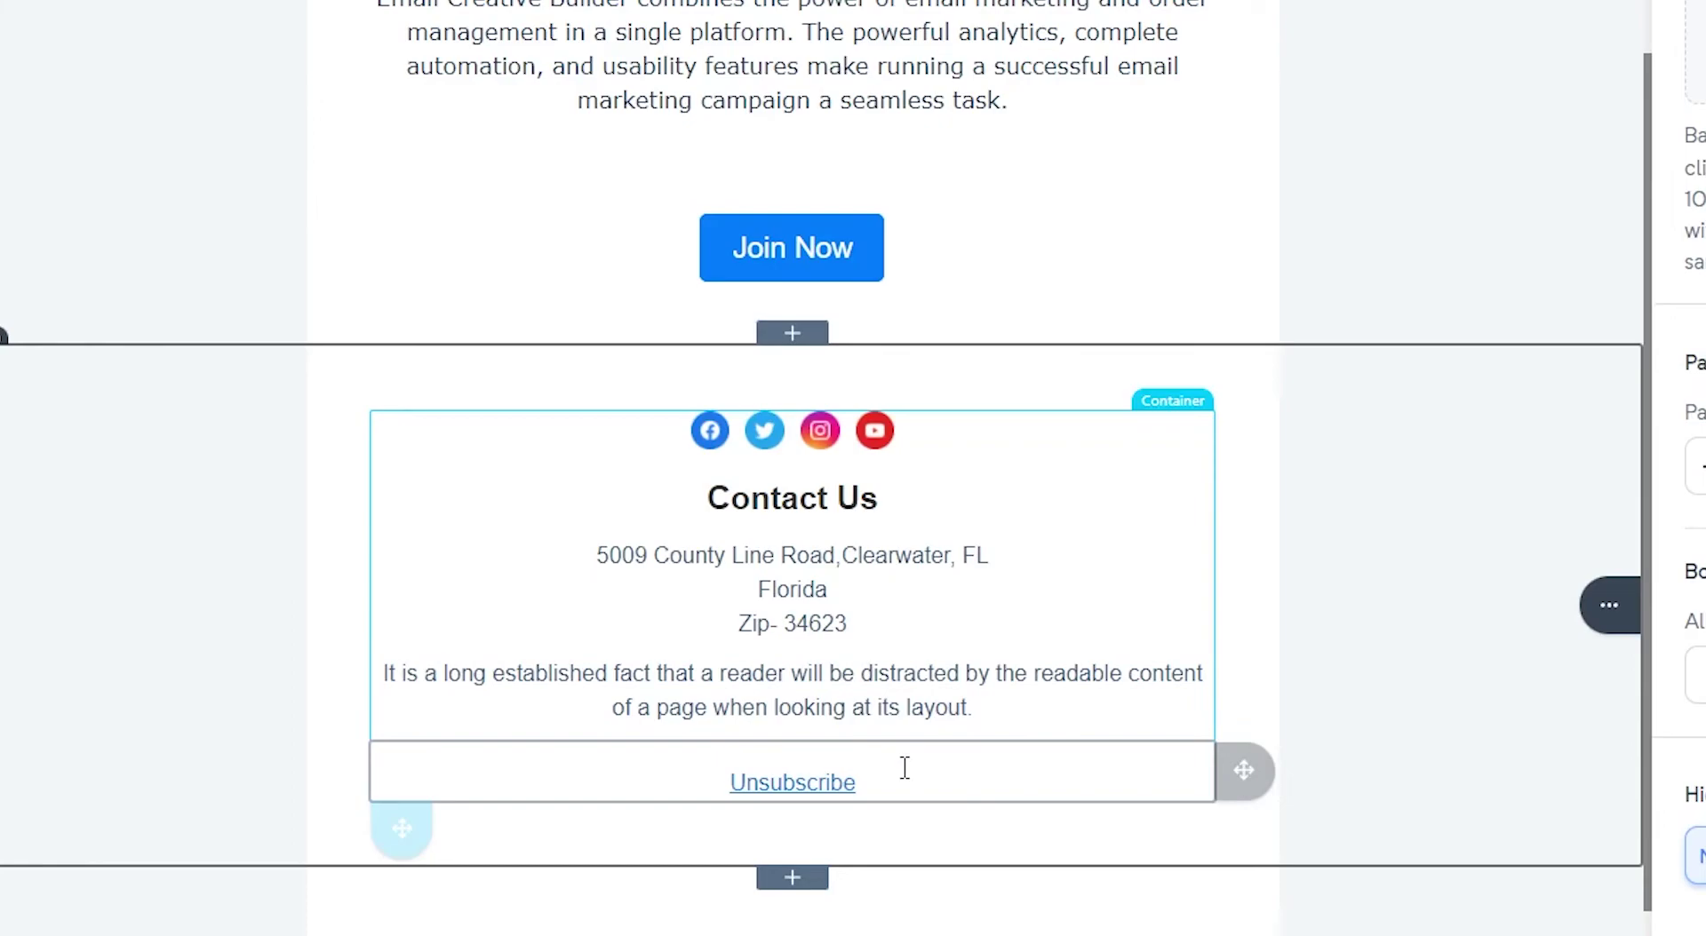
pyautogui.click(904, 767)
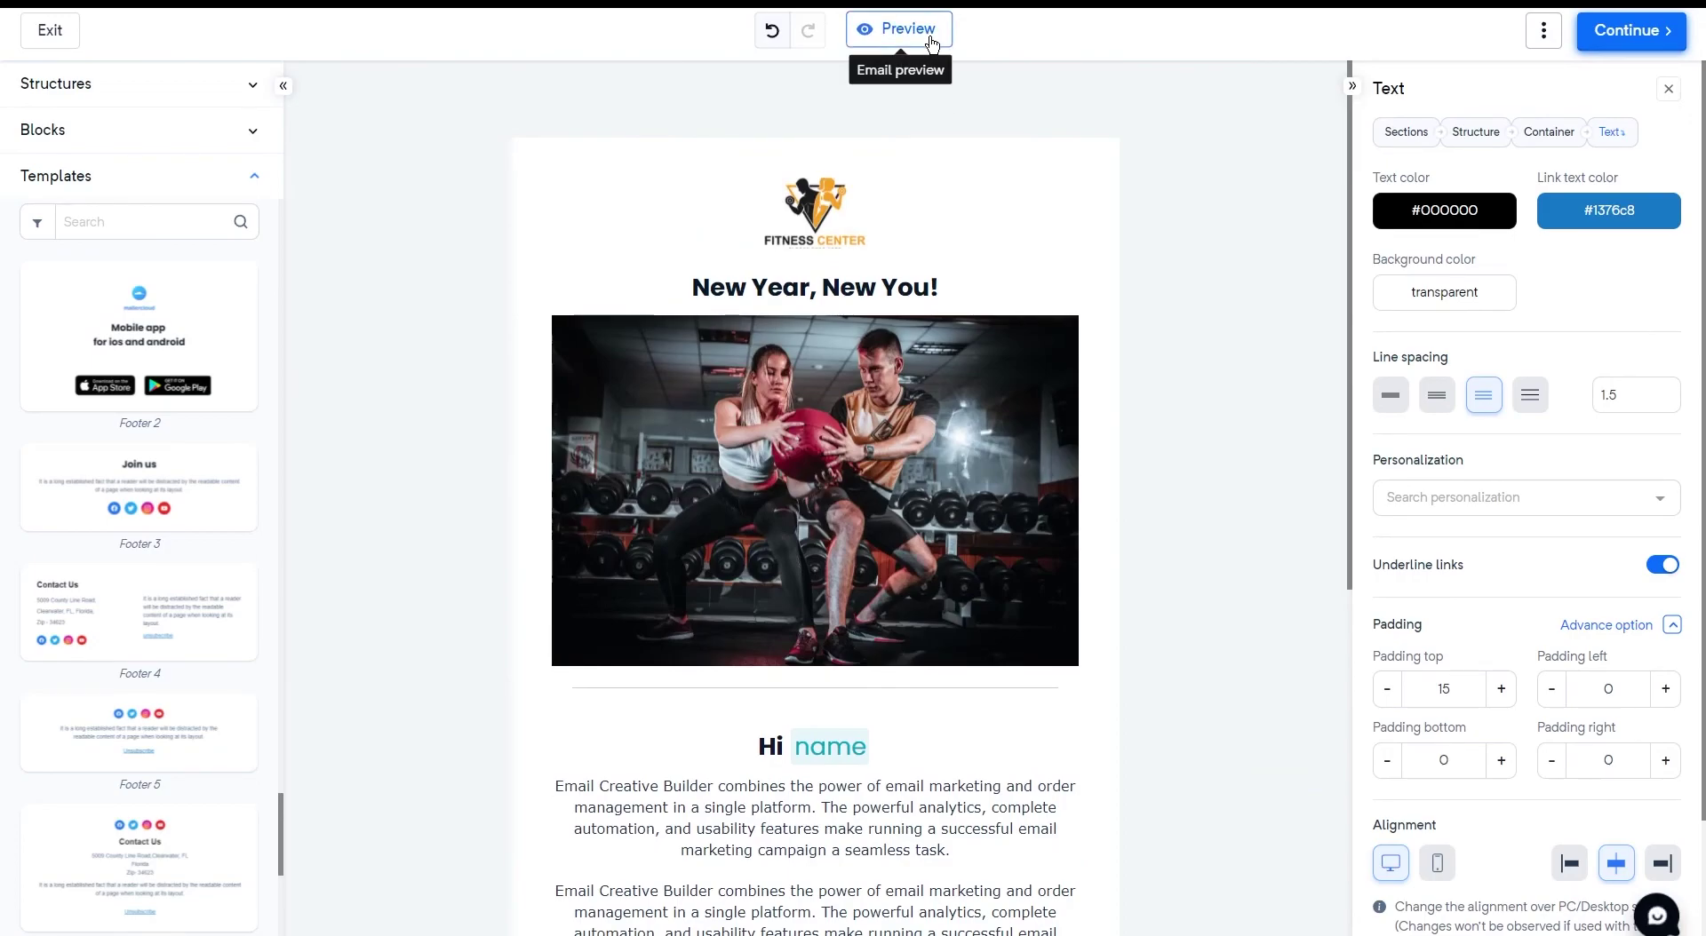
pyautogui.click(906, 30)
pyautogui.moveTo(1444, 188); pyautogui.dragTo(1448, 364)
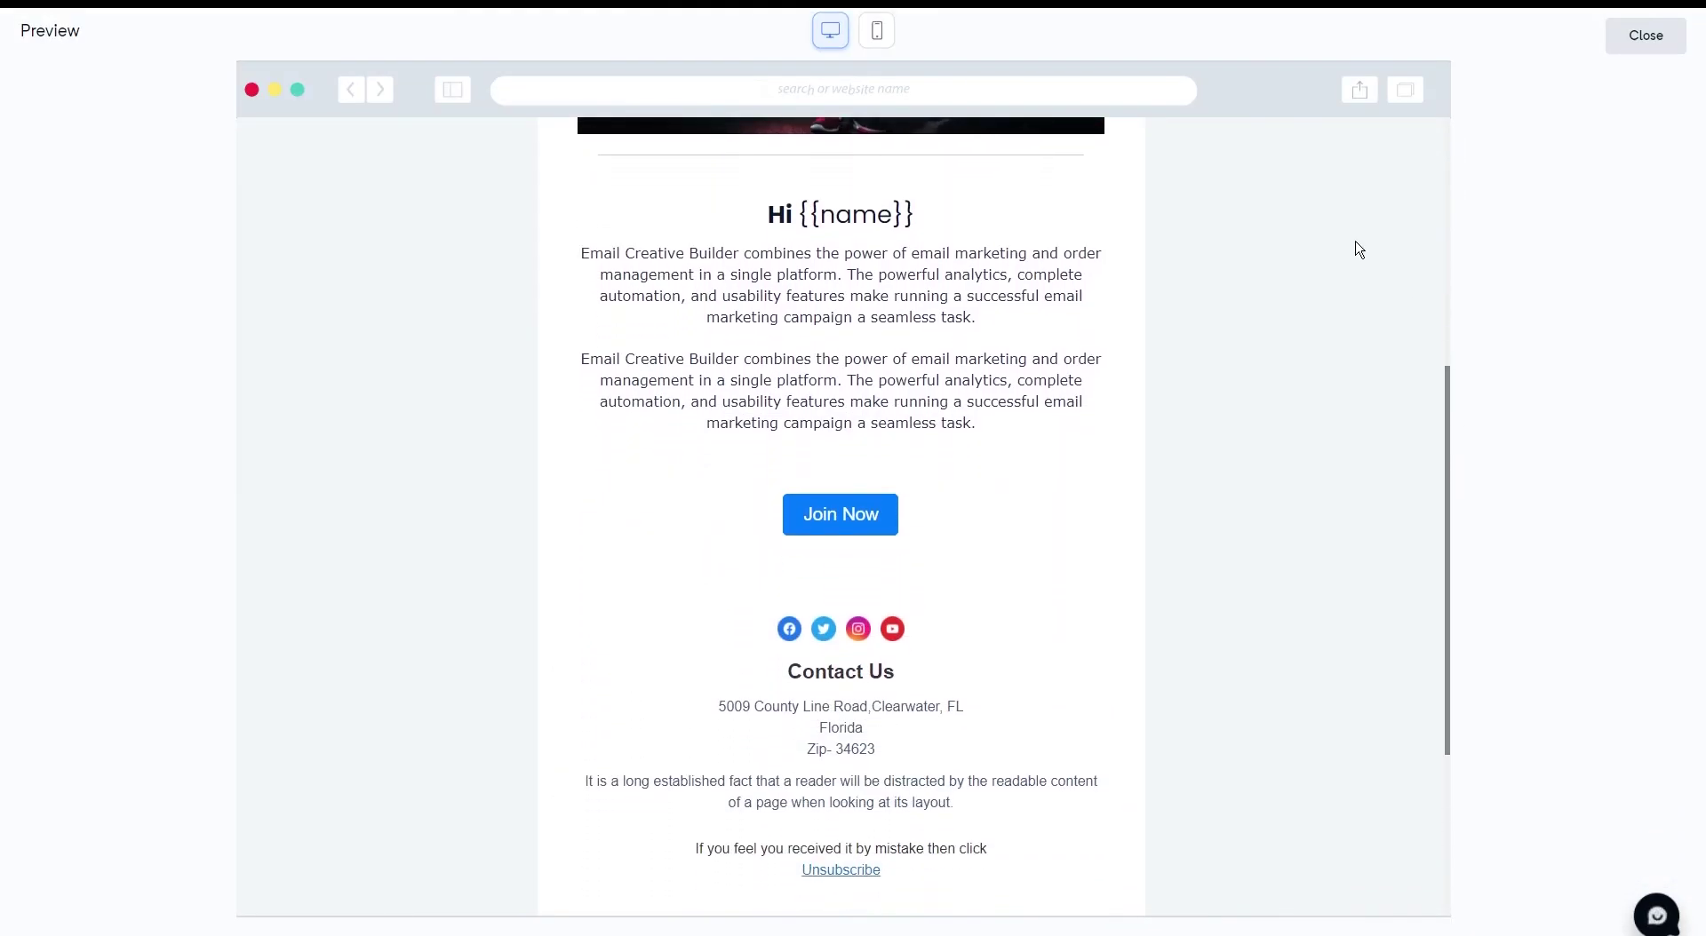
pyautogui.click(876, 30)
pyautogui.moveTo(1019, 170)
pyautogui.mouseDown()
pyautogui.moveTo(1054, 472)
pyautogui.moveTo(1051, 163)
pyautogui.mouseUp()
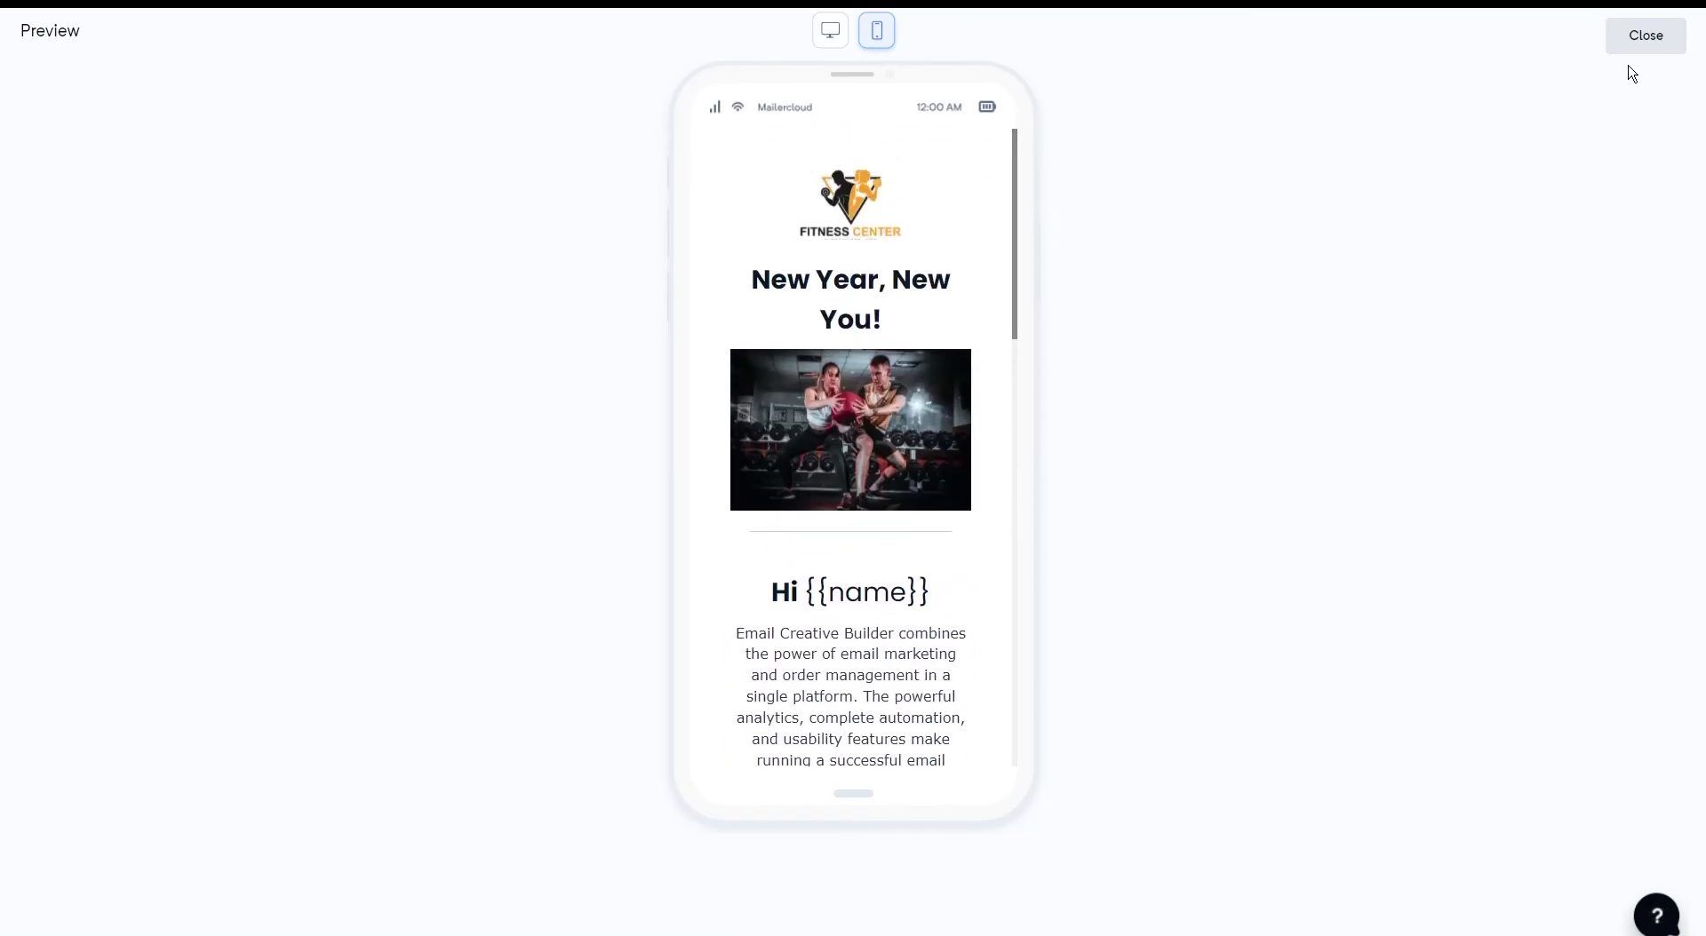
pyautogui.click(1643, 38)
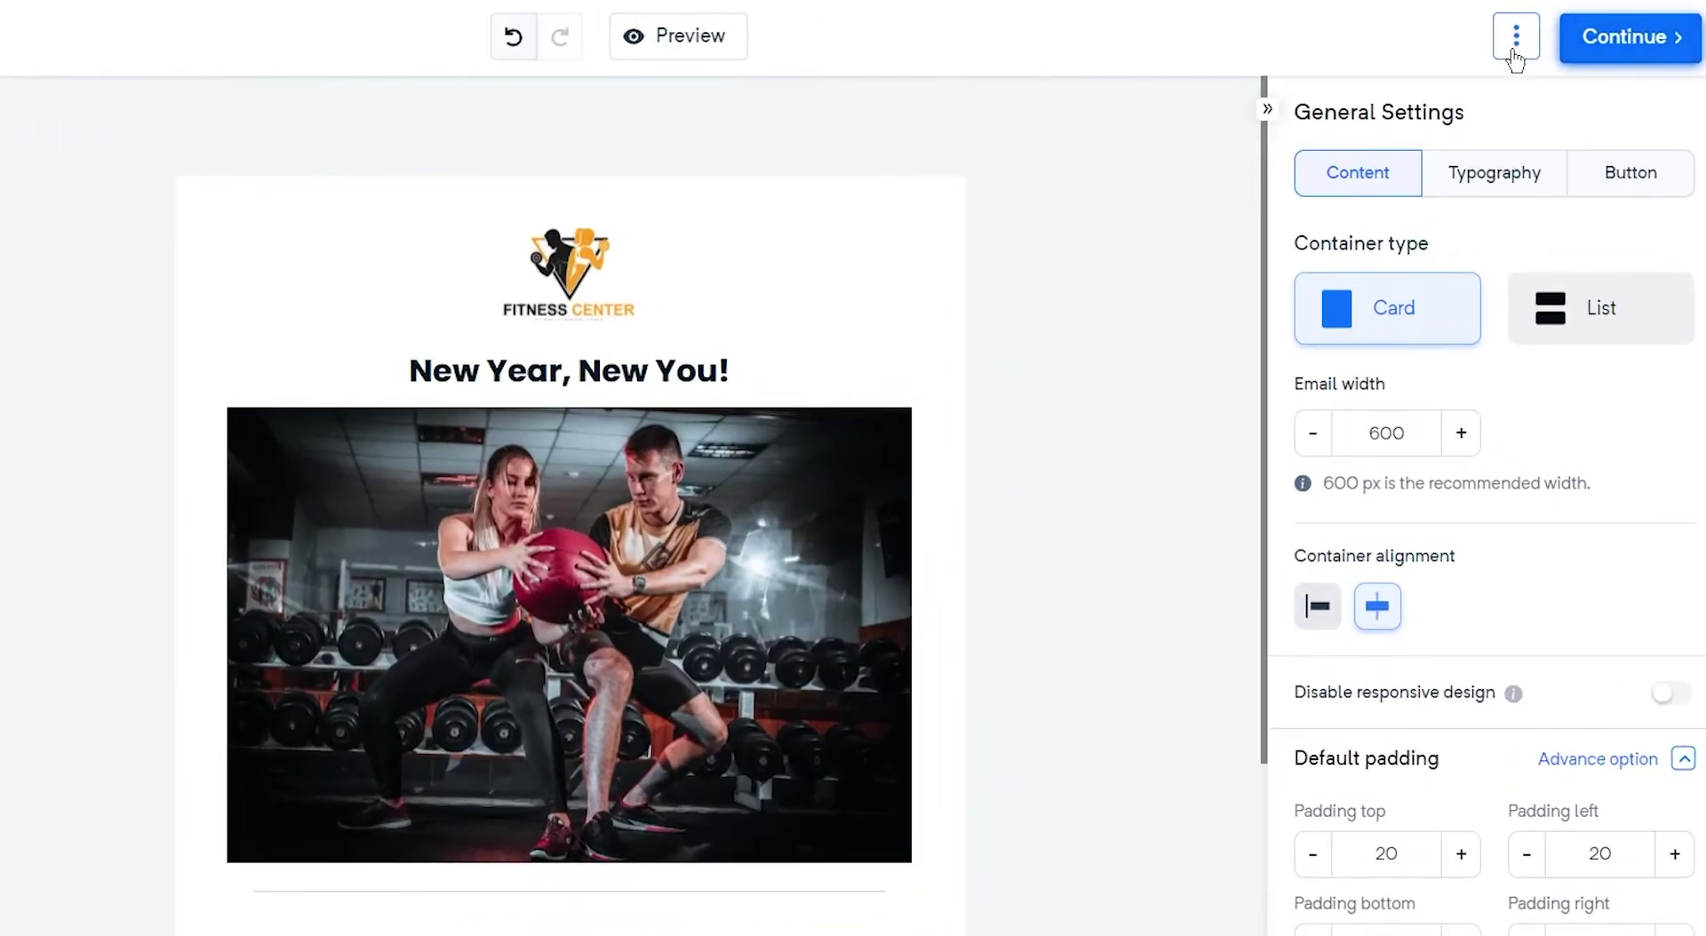
# Step: Save the email as template 'Fitness Newsletter 2' and continue to Edit campaign
pyautogui.click(1543, 30)
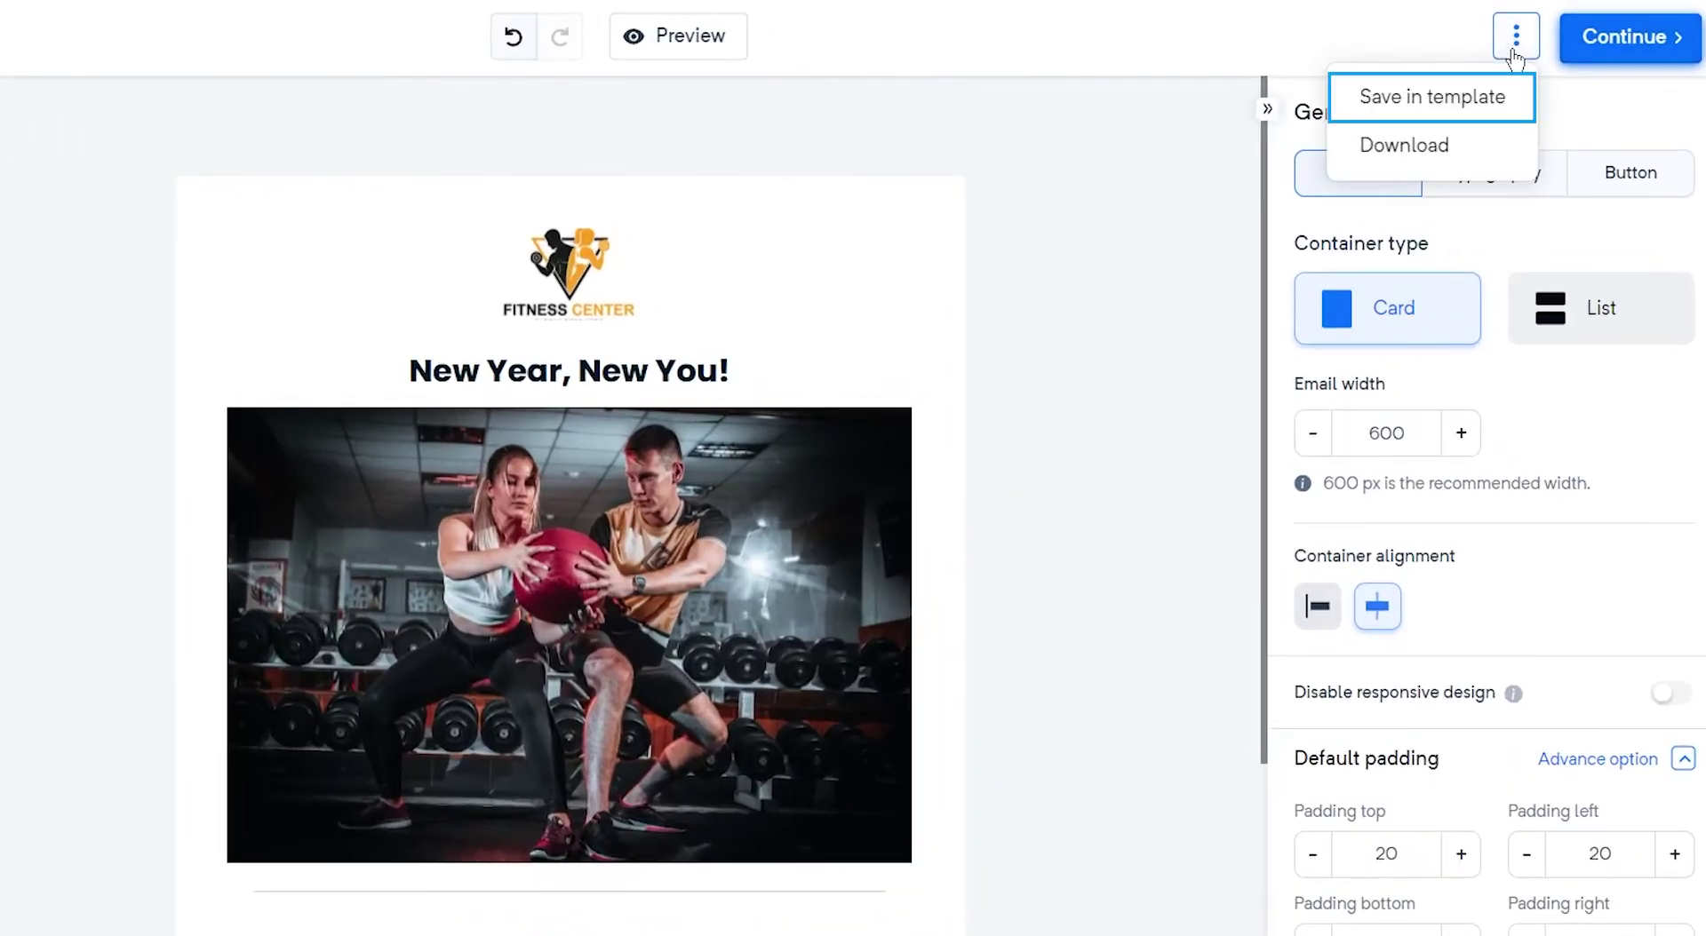
pyautogui.click(1479, 98)
pyautogui.write('Fitness Newsletter')
pyautogui.click(744, 655)
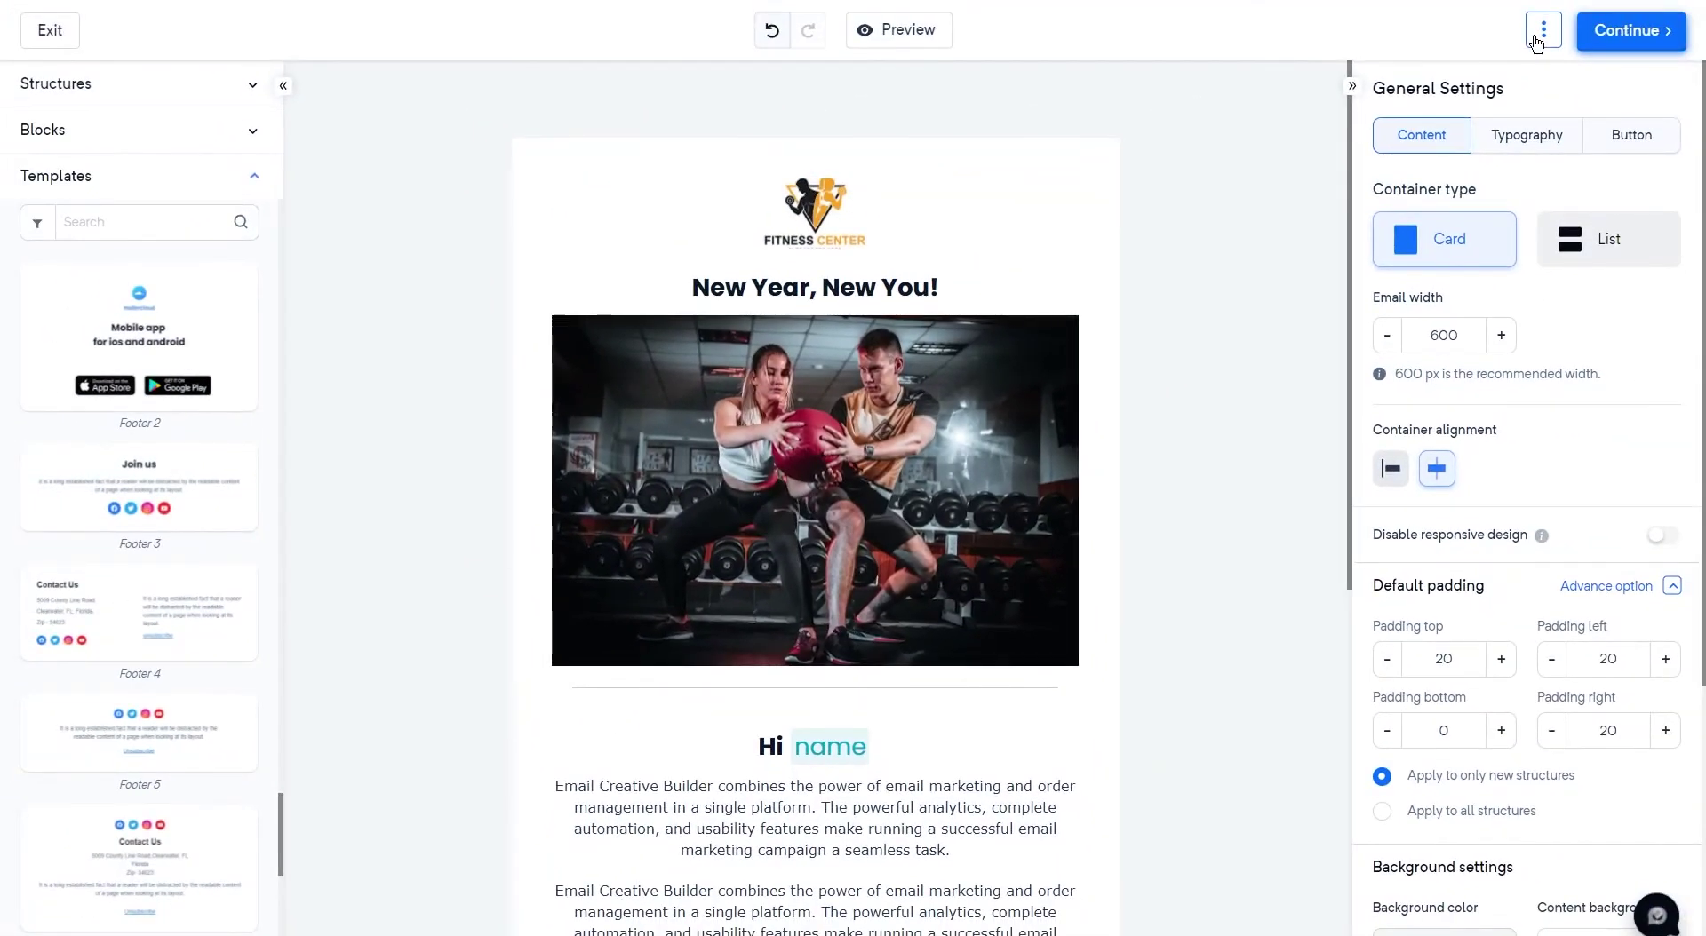
pyautogui.click(1543, 31)
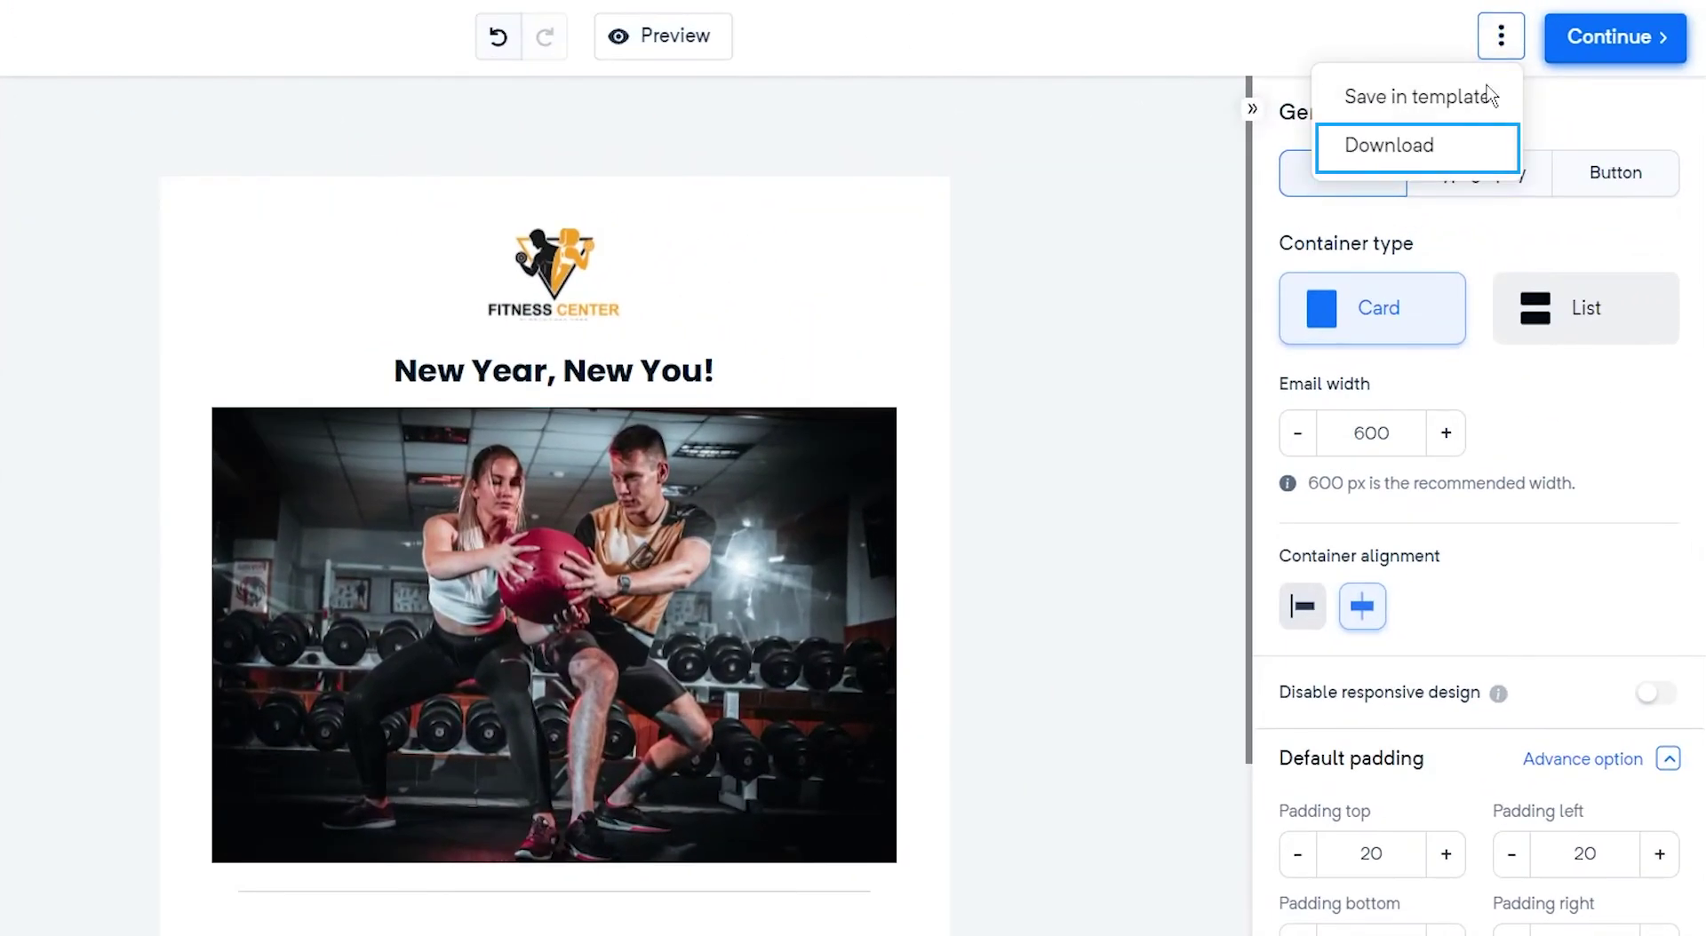
pyautogui.click(1609, 67)
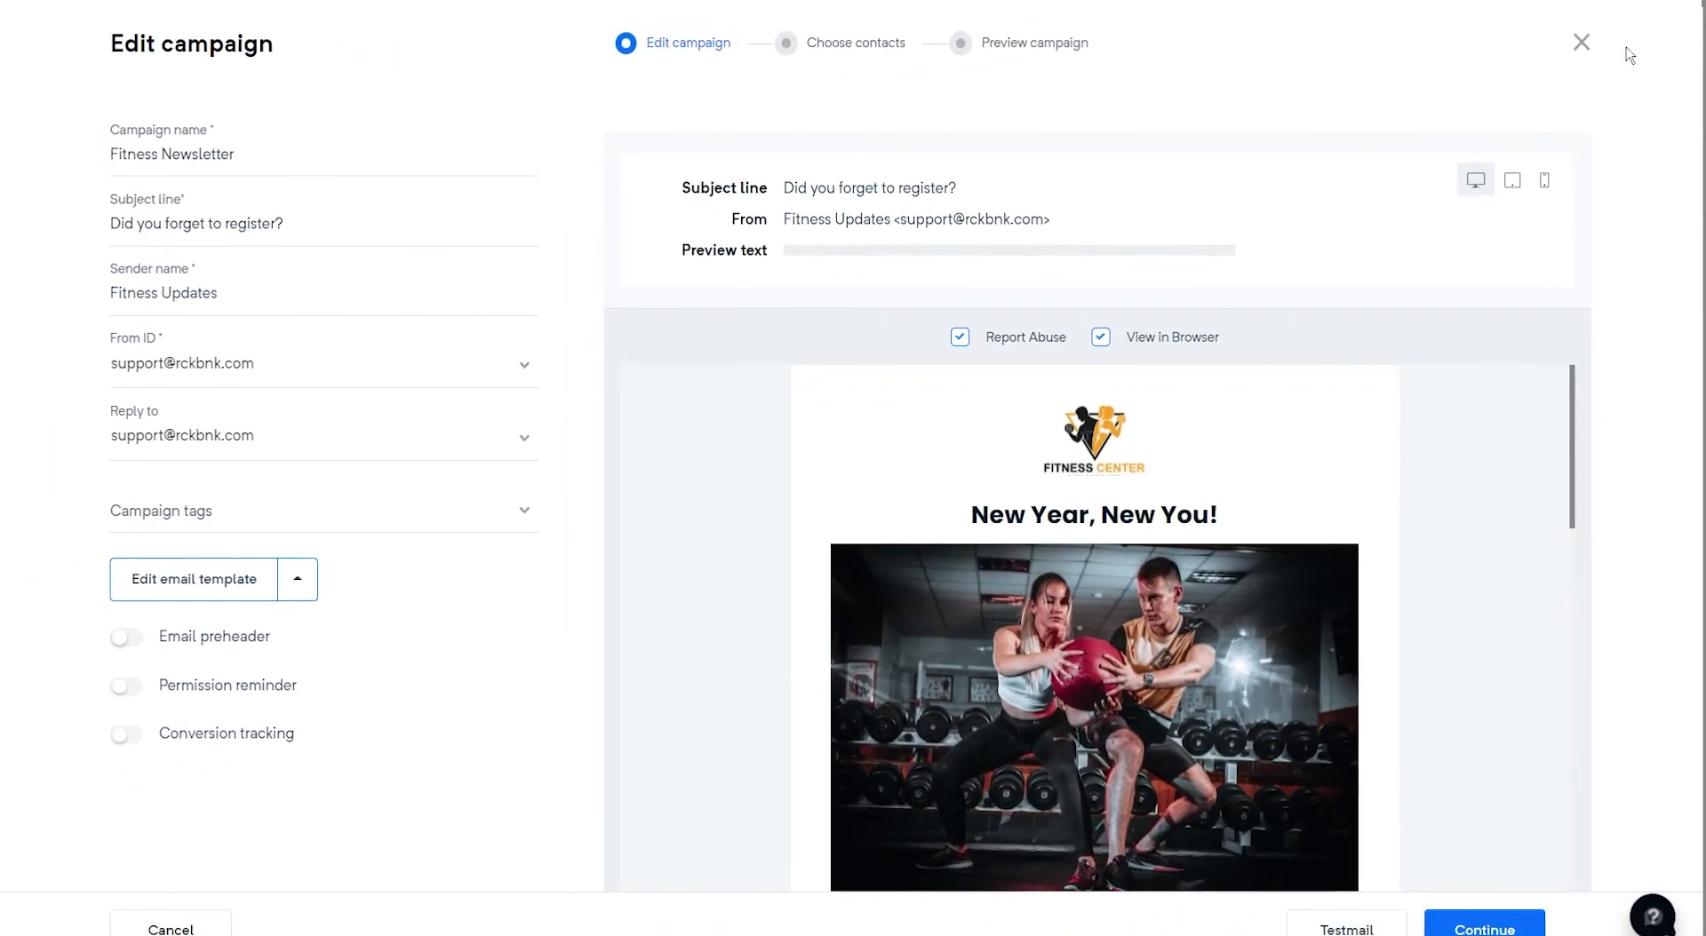